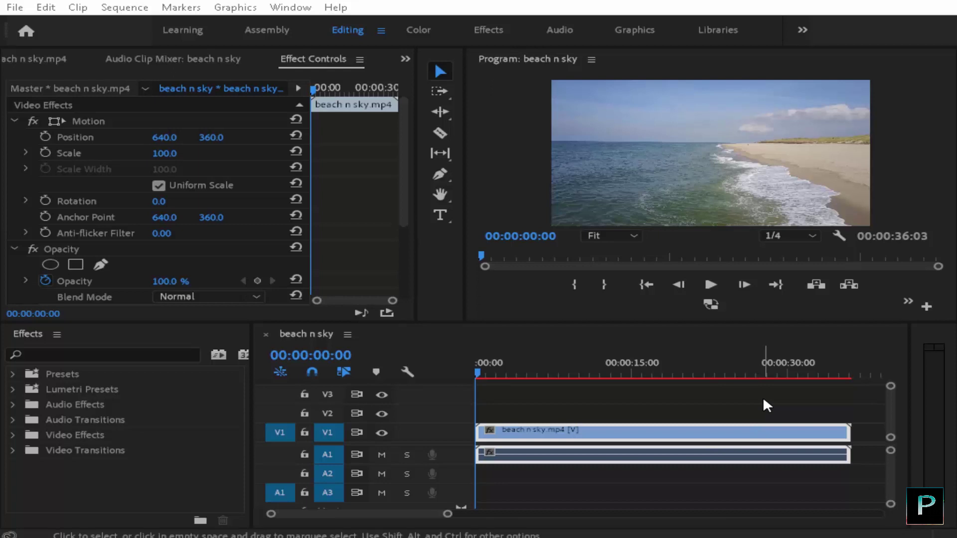
Step: Examine the beach clip's Lumetri Scopes enlarged in the Color workspace, and return to the Editing workspace
left_click(429, 33)
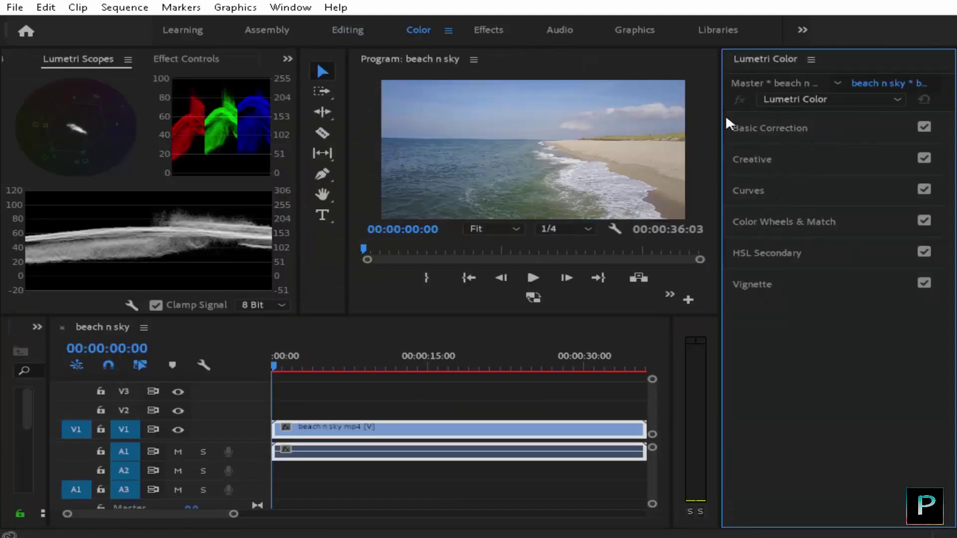
left_click(189, 142)
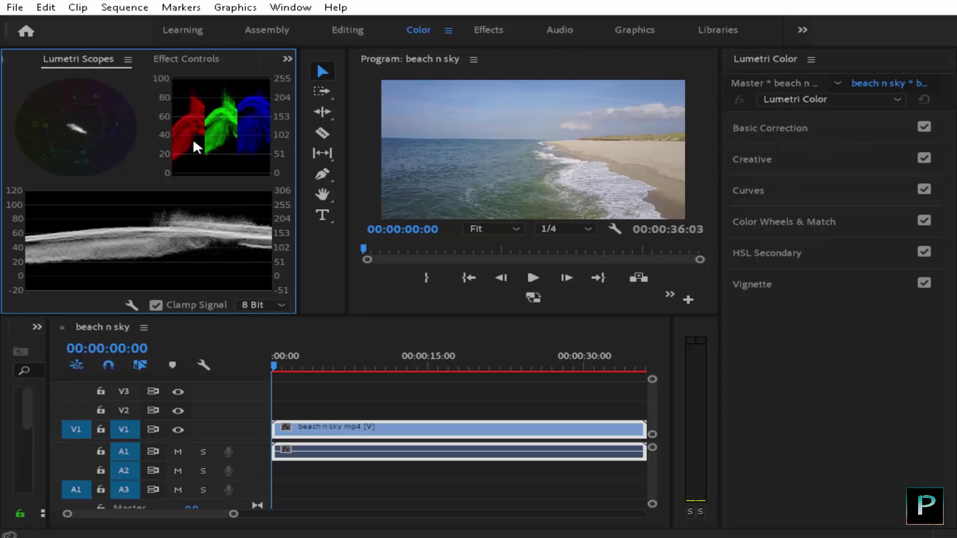
key("grave")
key("grave")
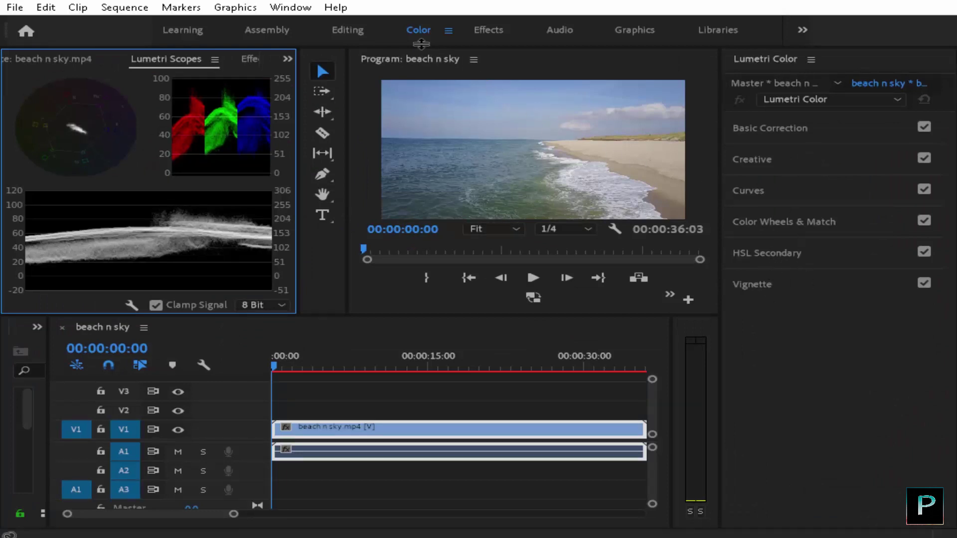
left_click(374, 39)
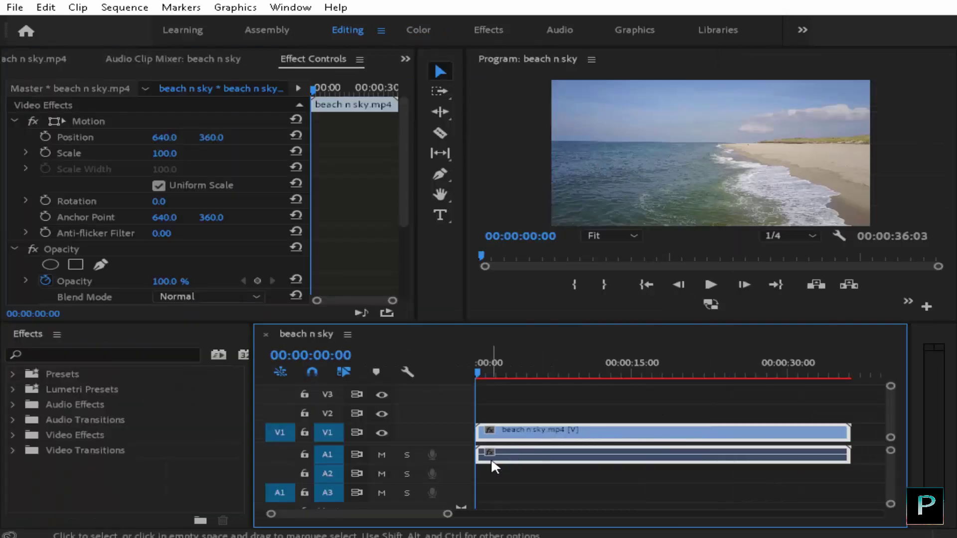
Step: Unlink the audio of the beach n sky.mp4 clip from its video and delete the audio from track A1
key("space")
key("space")
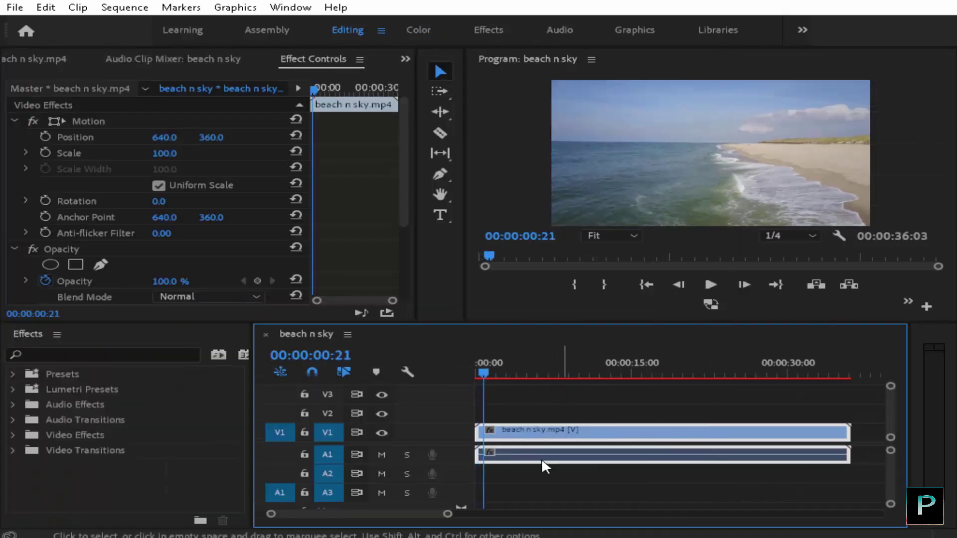
right_click(619, 454)
left_click(566, 408)
left_click(566, 407)
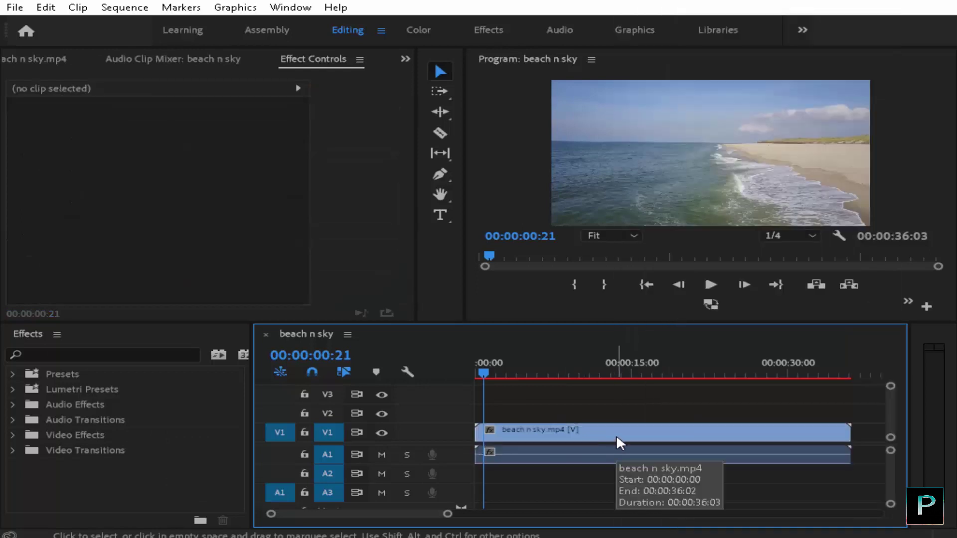
left_click(616, 434)
right_click(617, 433)
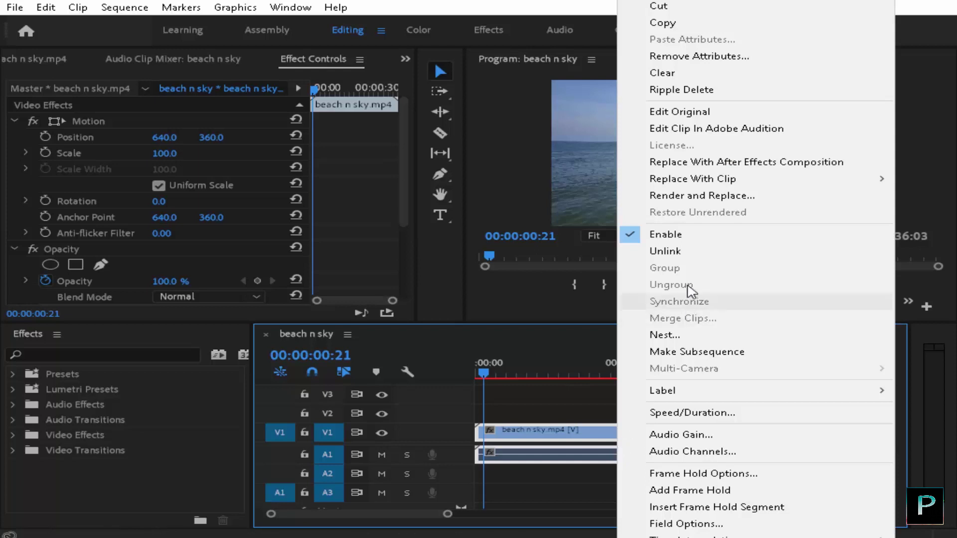
left_click(683, 251)
left_click(613, 435)
left_click(610, 459)
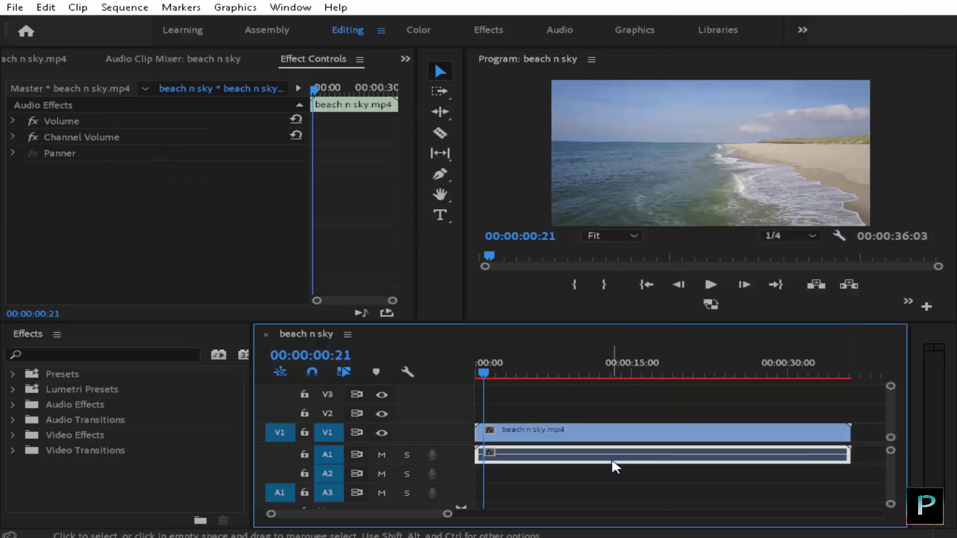
key("Delete")
Step: Preview the clip briefly, select it on track V1 and move the playhead to 00:00:03:01
key("space")
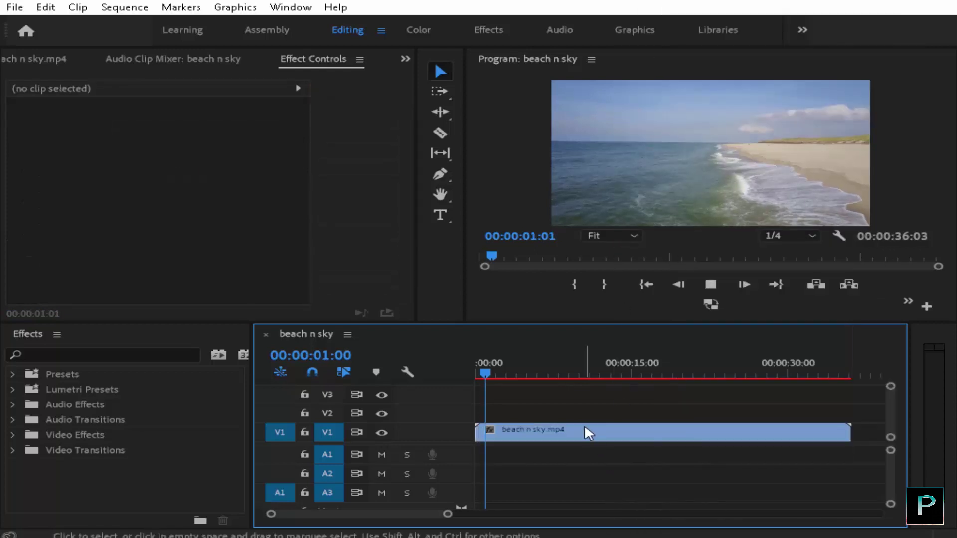
left_click(589, 433)
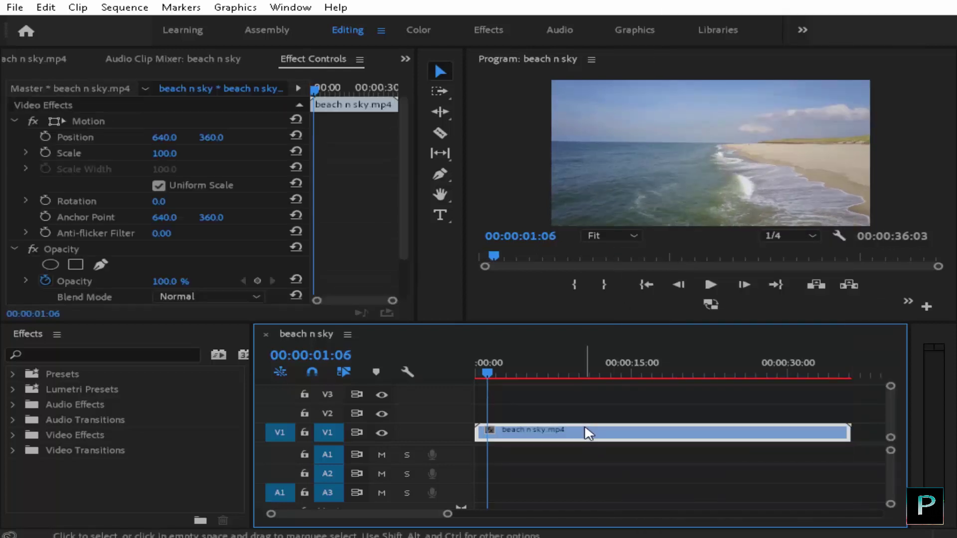
left_click(509, 366)
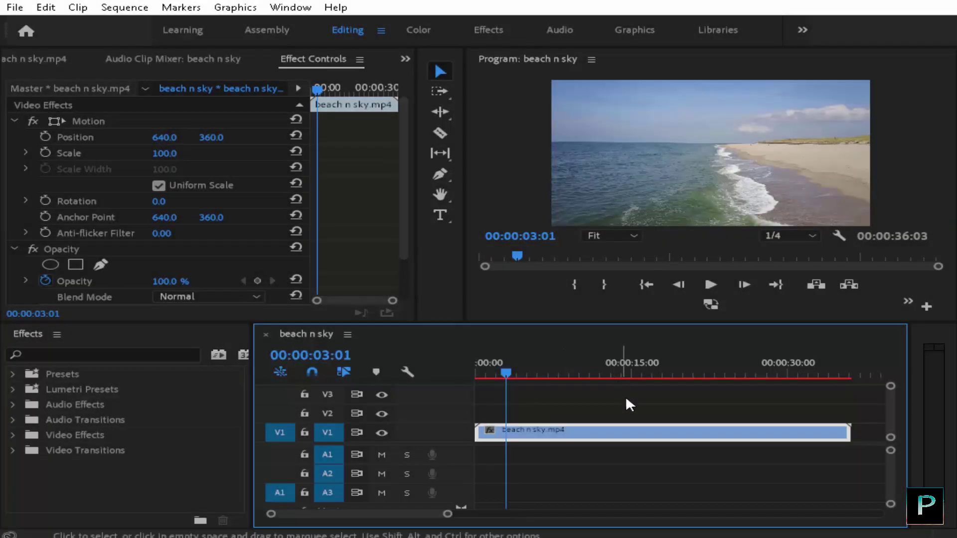
Step: Switch to the Color workspace and expand HSL Secondary with its Key and Correction groups collapsed
left_click(421, 30)
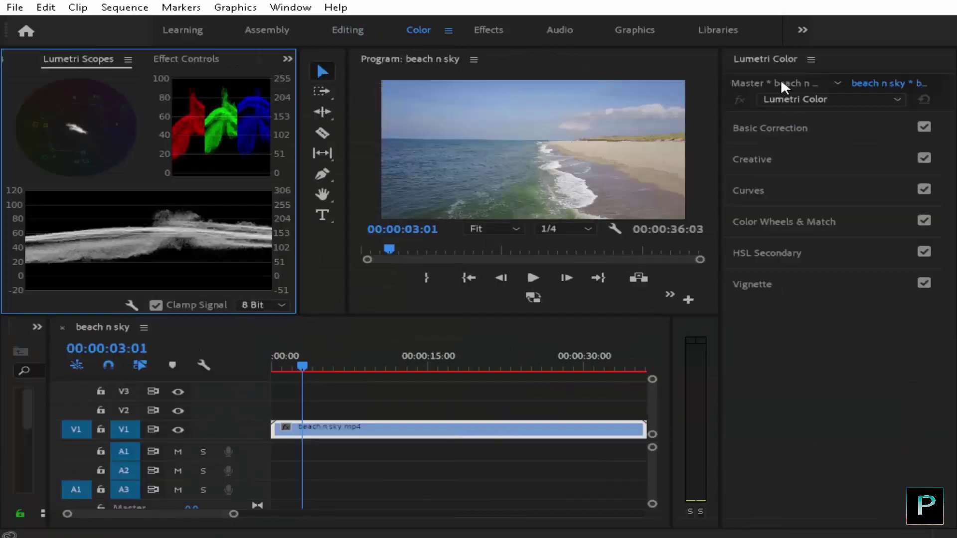
left_click(750, 263)
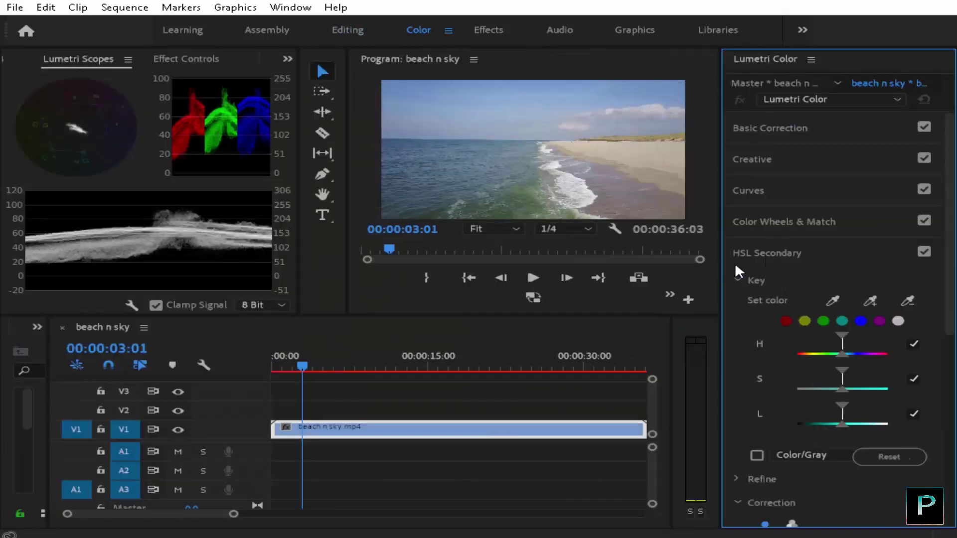
left_click(735, 281)
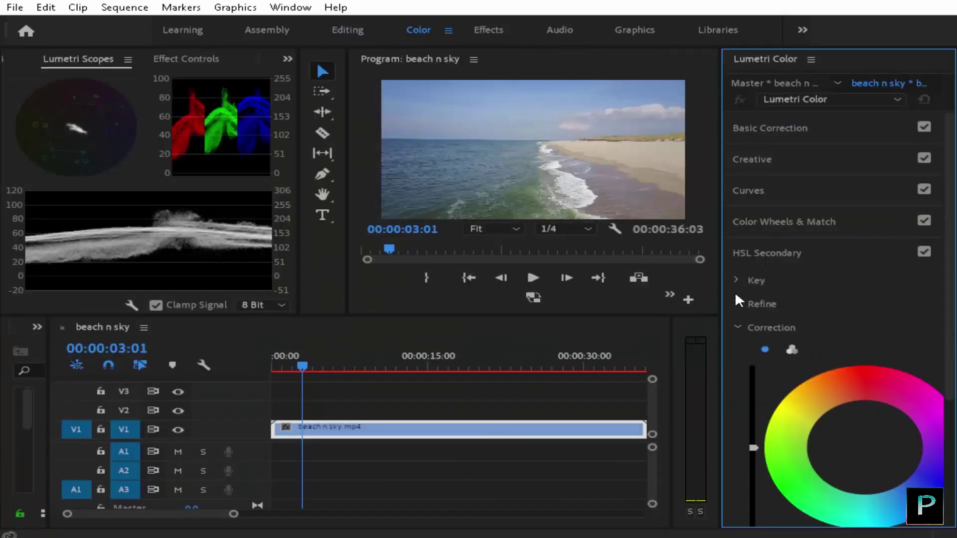
left_click(738, 327)
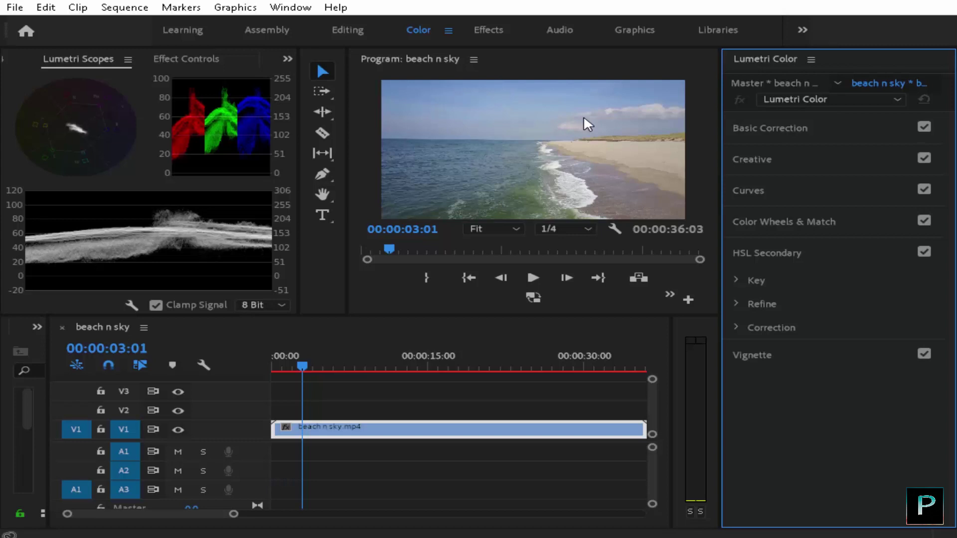
Step: Examine the RGB Curves and Hue Saturation Curves in the Lumetri Curves section, and collapse the section again
left_click(807, 188)
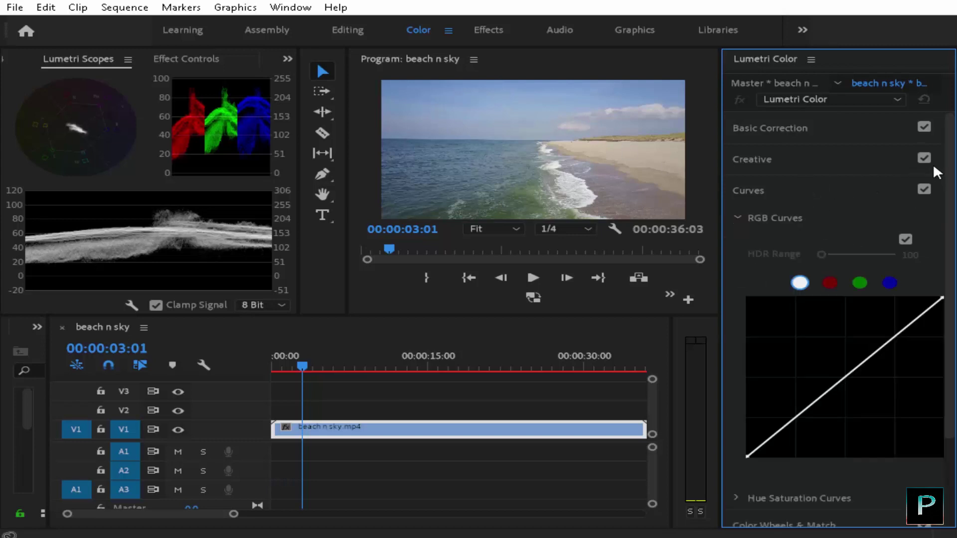
scroll(937, 299, "down", 3)
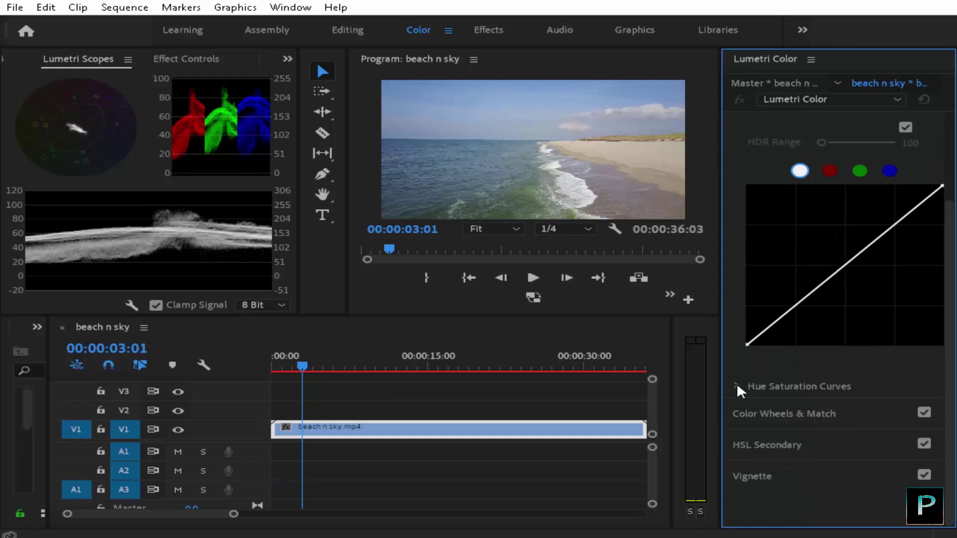
left_click(737, 387)
scroll(950, 295, "down", 3)
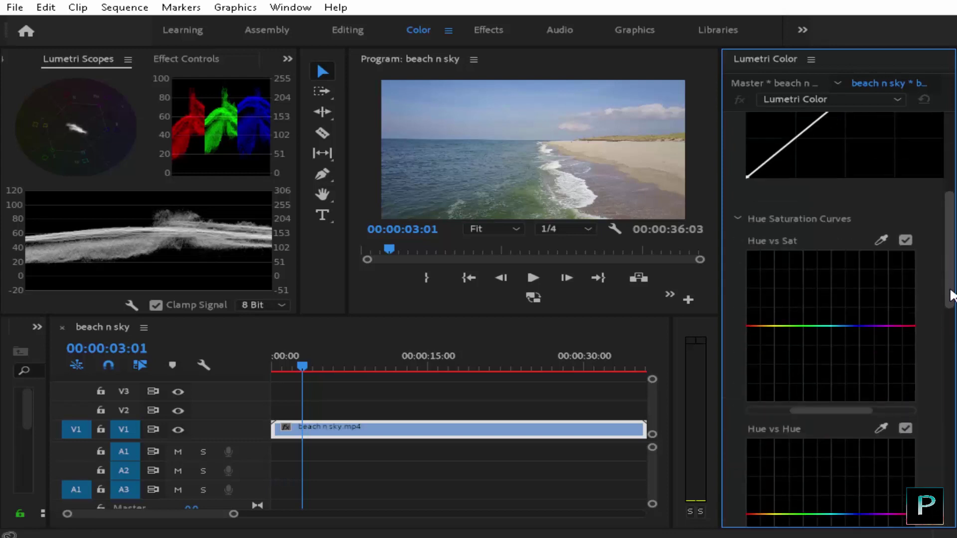
left_click_drag(950, 295, 952, 350)
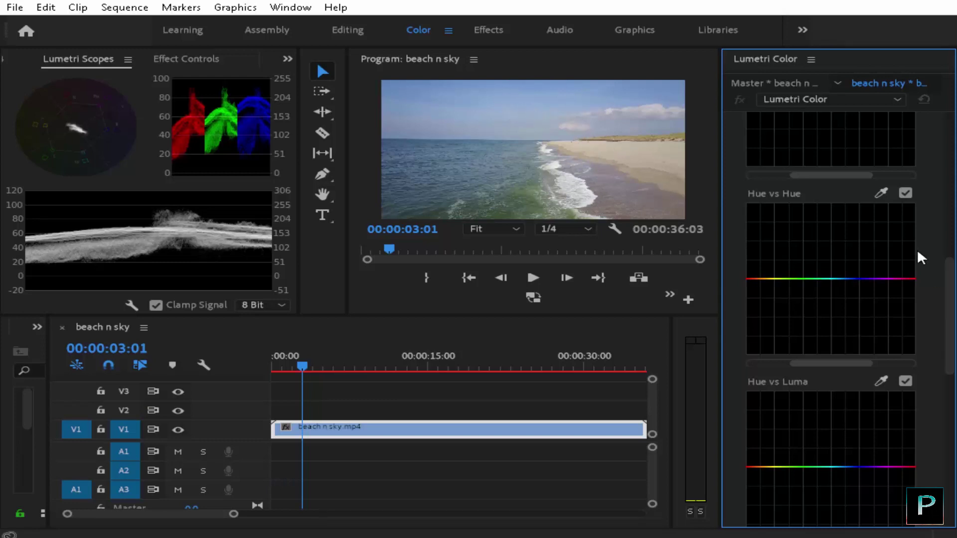
scroll(949, 274, "up", 5)
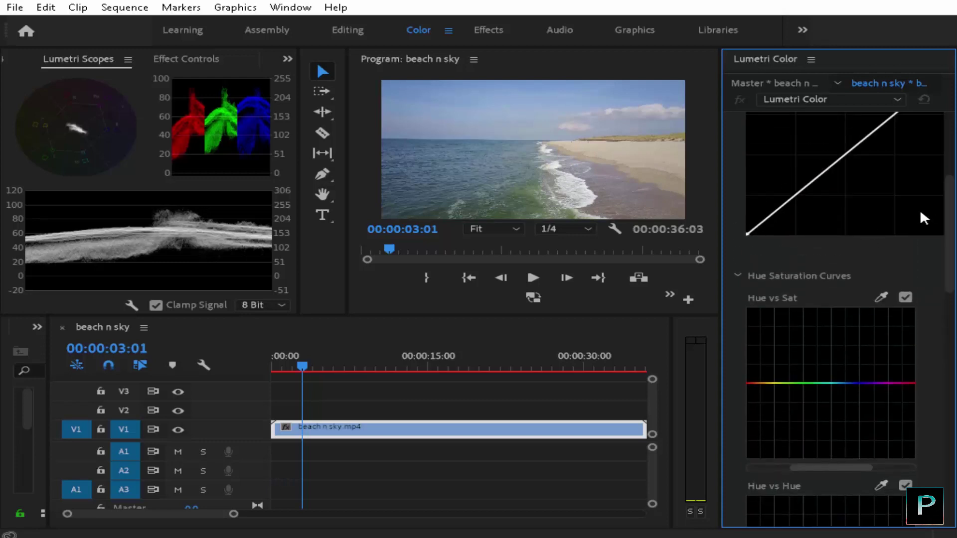
scroll(945, 180, "up", 5)
left_click(781, 194)
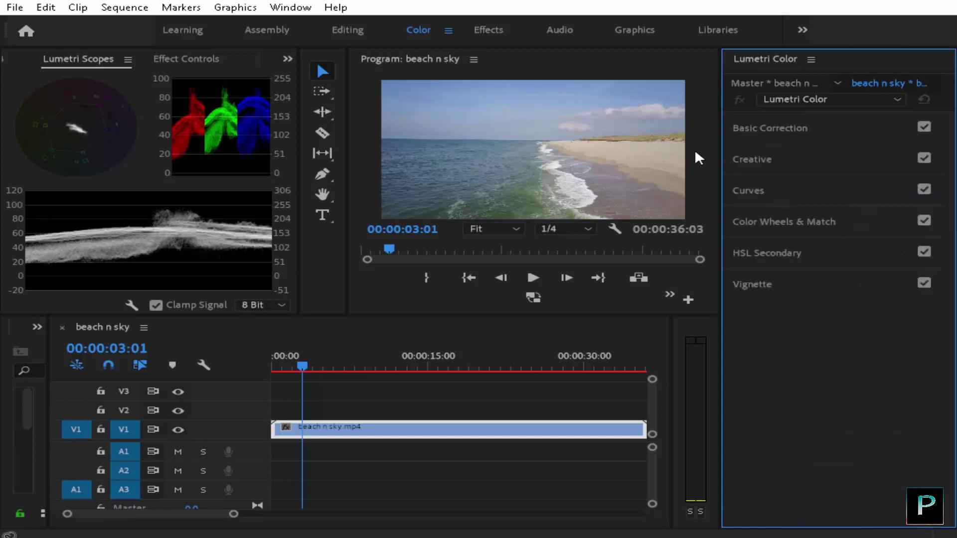
Step: Expand the HSL Secondary Key controls, try the blue preset as the key color, and clear that color selection
left_click(799, 250)
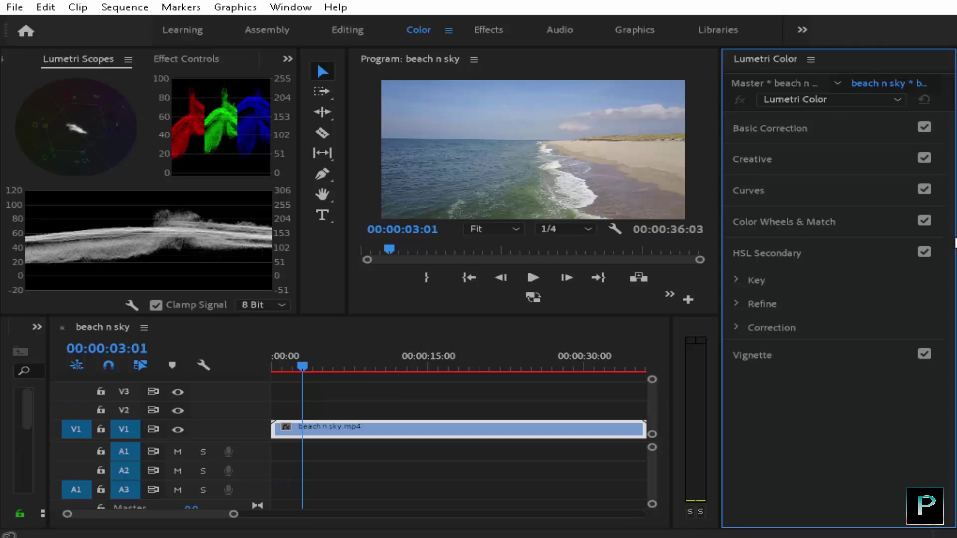
left_click(734, 278)
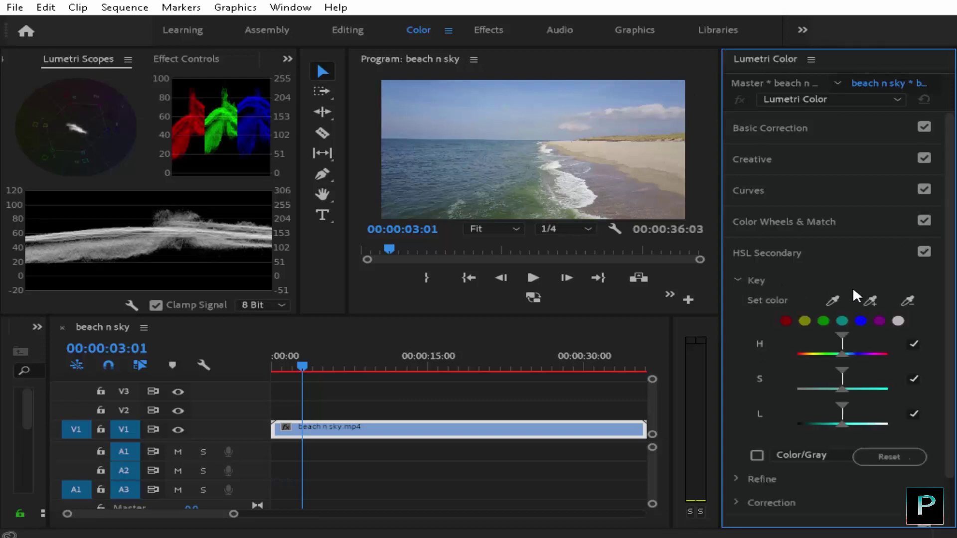
scroll(953, 262, "down", 2)
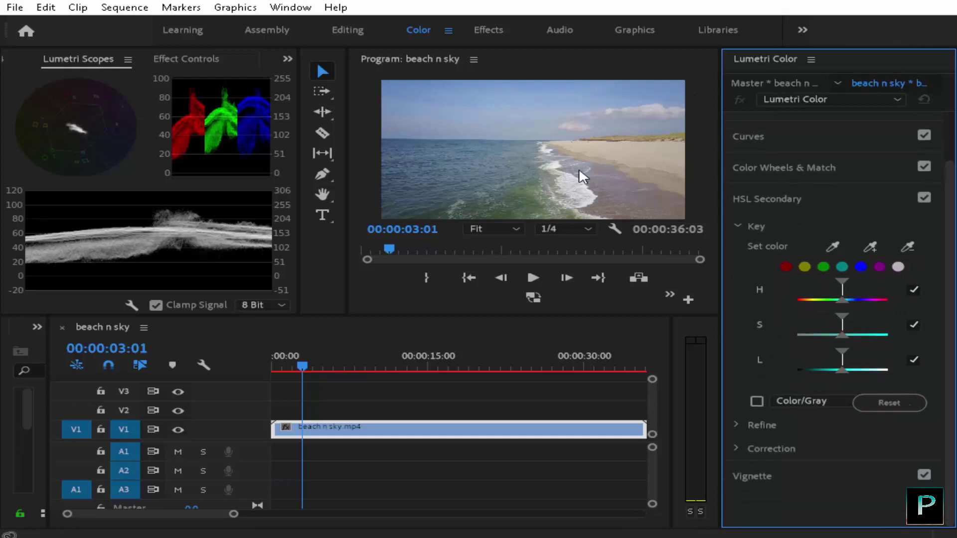
left_click(862, 266)
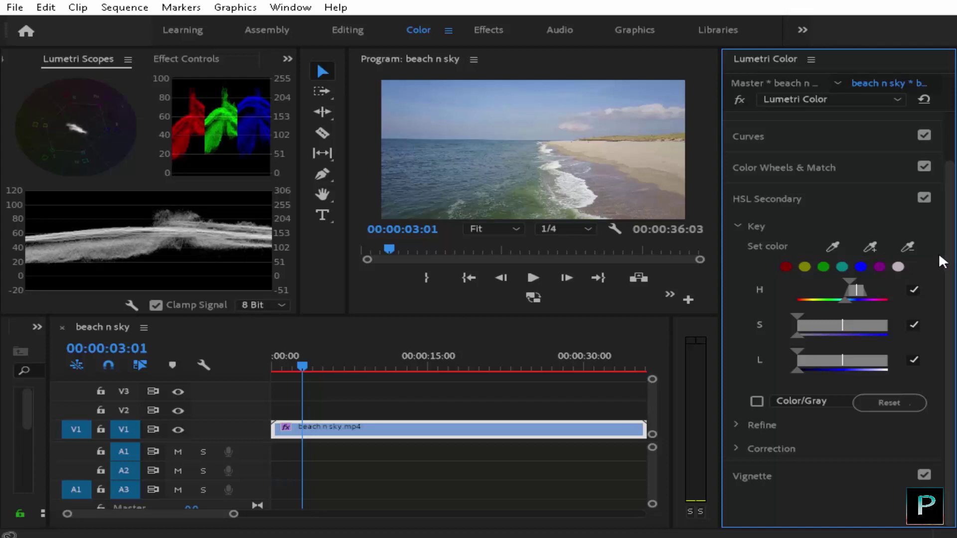
left_click(879, 258)
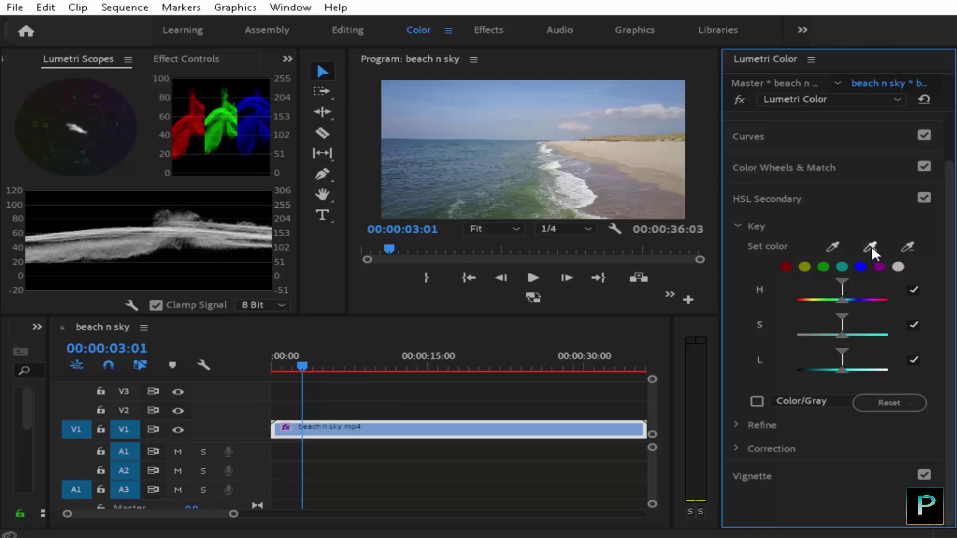
Step: Sample the blue of the upper sky with the add-color eyedropper and inspect the key's H, S and L ranges enlarged
left_click(871, 246)
left_click(465, 104)
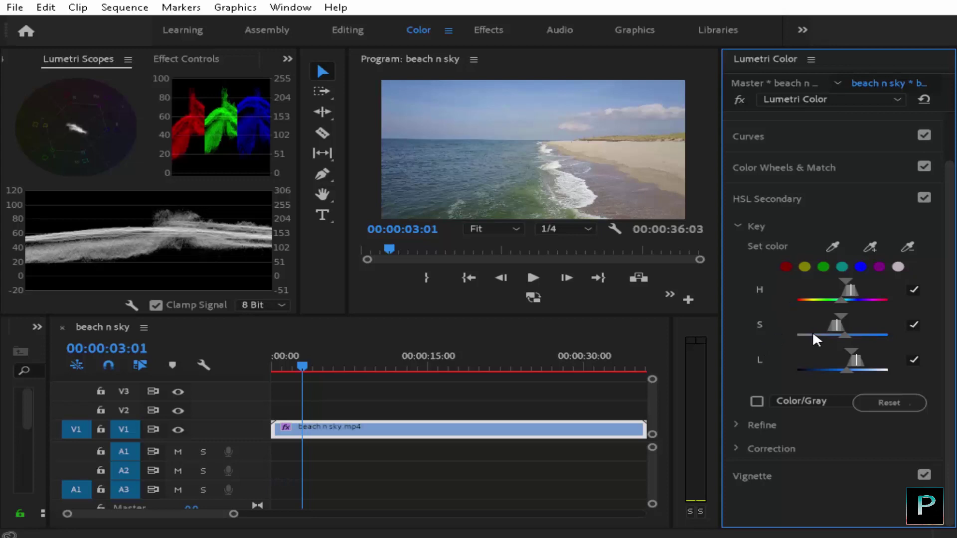
key("grave")
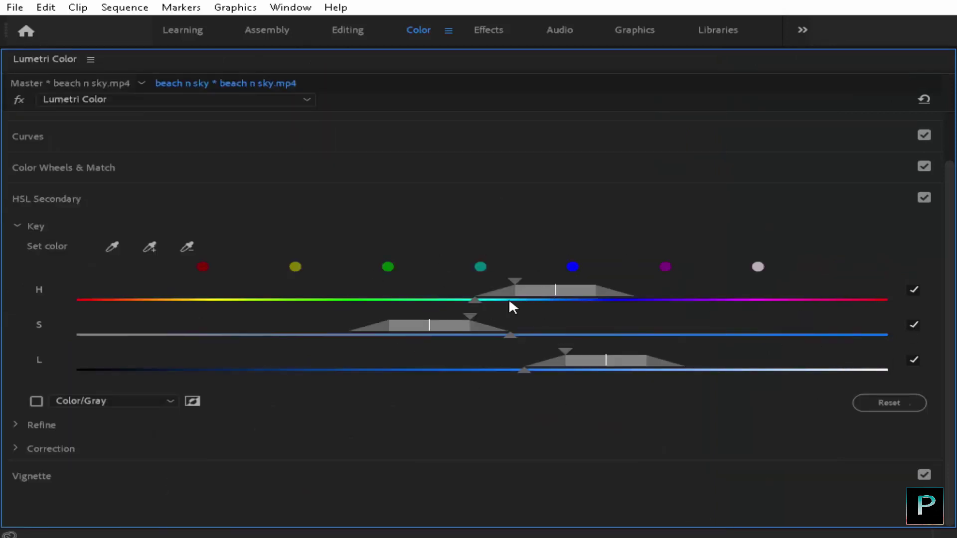
key("grave")
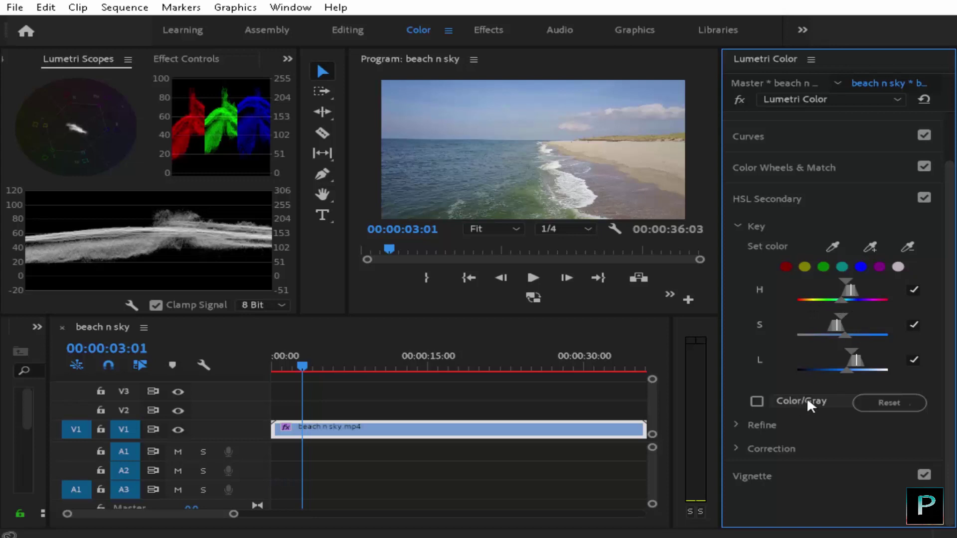
Step: Turn on the Color/Gray mask preview for the key and inspect the masked sky in the enlarged Program monitor
left_click(824, 399)
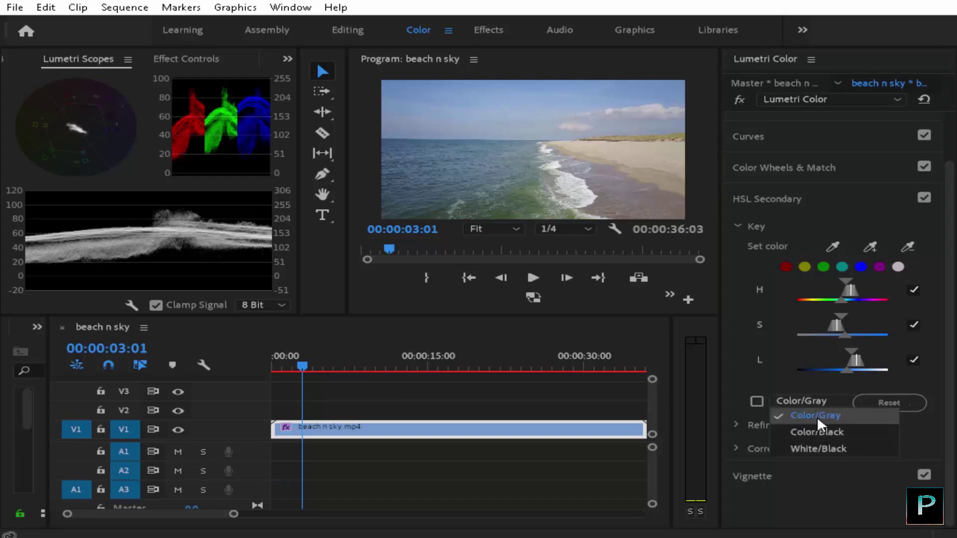
left_click(833, 418)
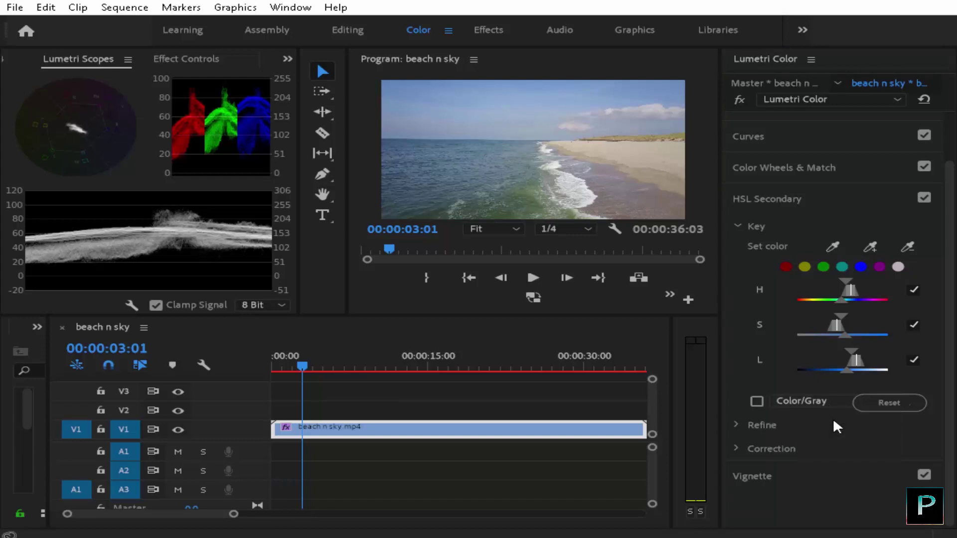
left_click(757, 401)
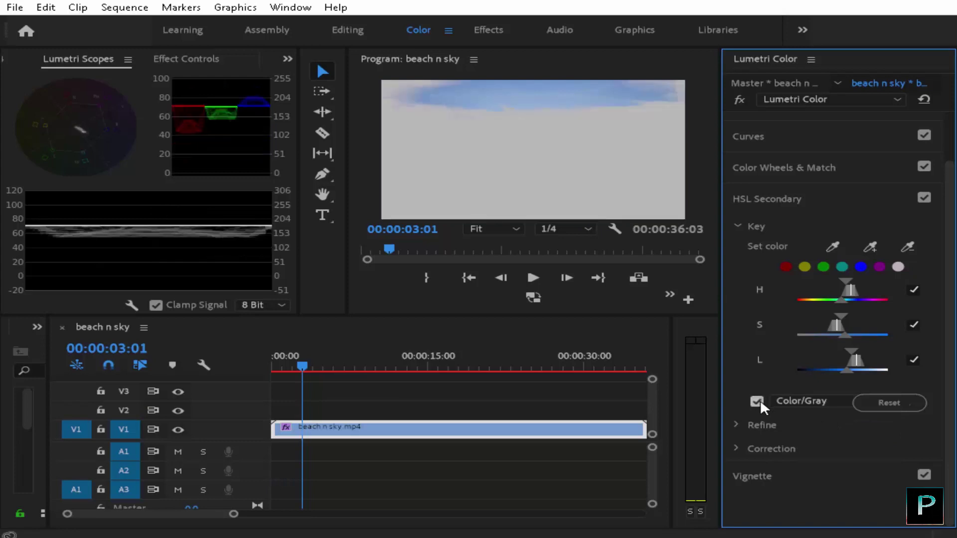
left_click(522, 149)
key("grave")
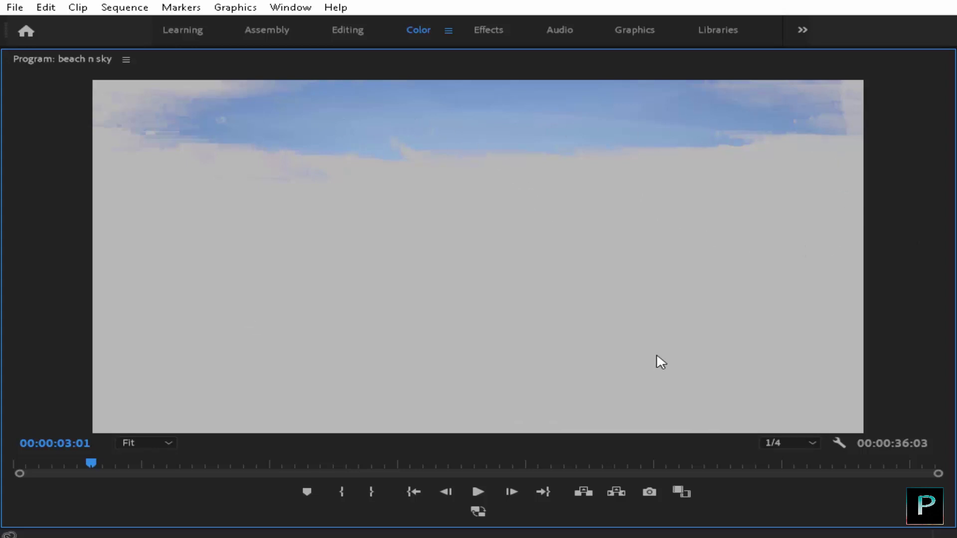
key("grave")
Step: Examine the key's H, S and L ranges enlarged, and compare the picture with the Color/Gray mask preview off and on
left_click(763, 266)
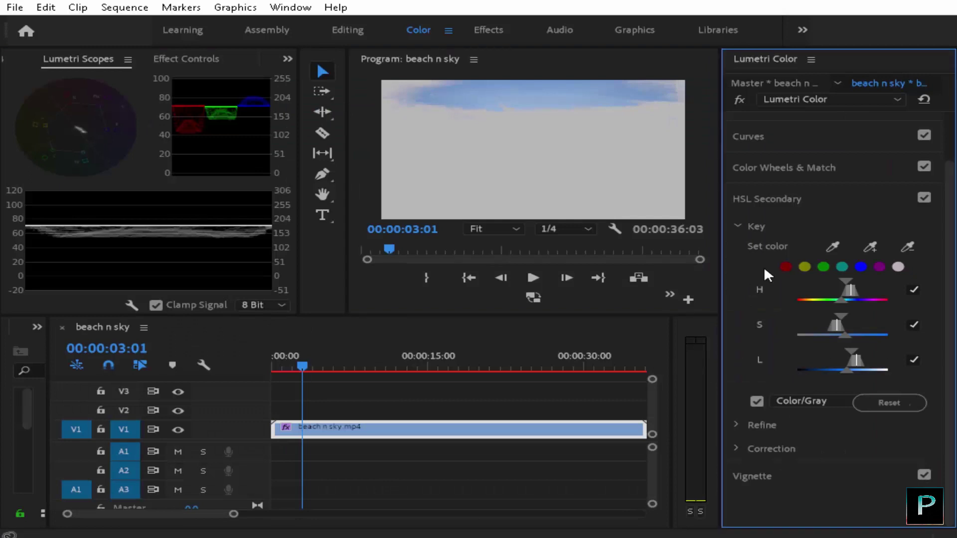
key("grave")
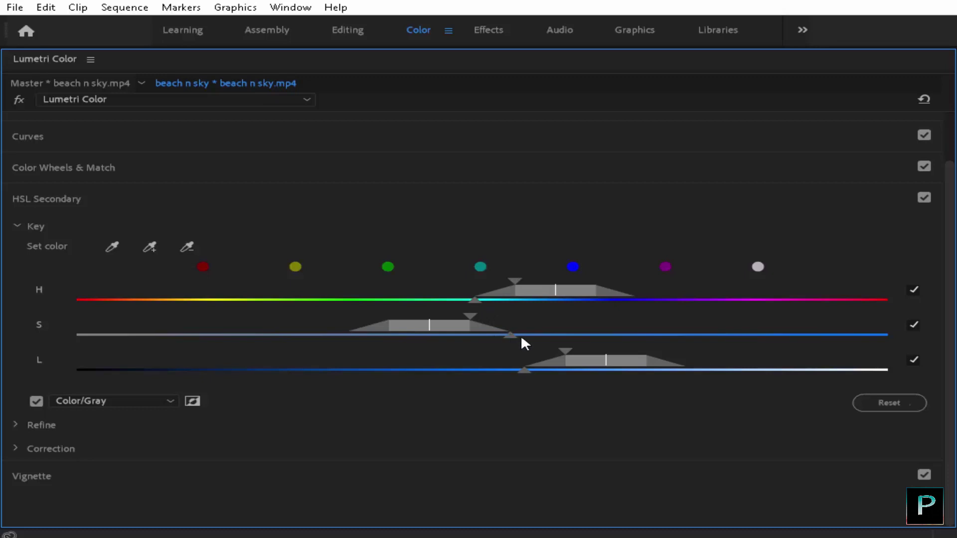
key("grave")
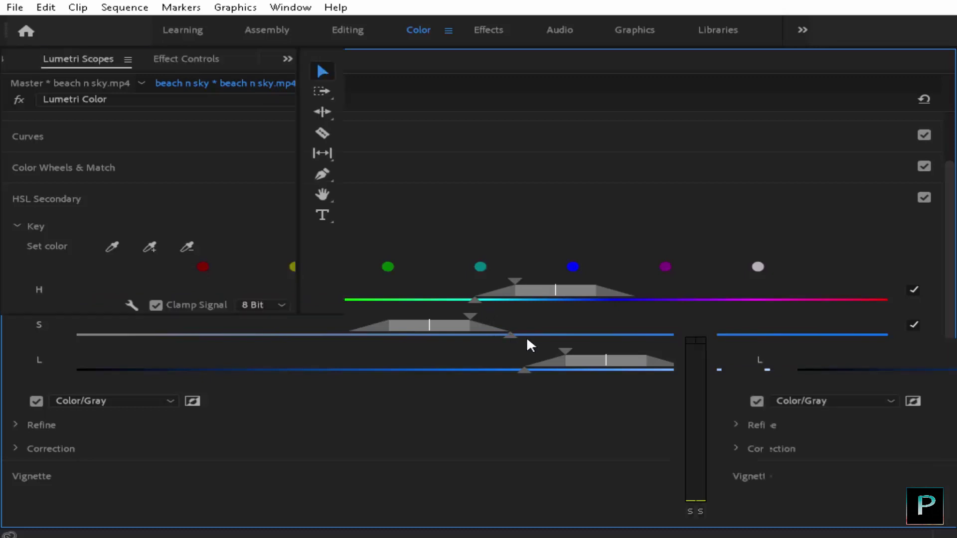
left_click(823, 266)
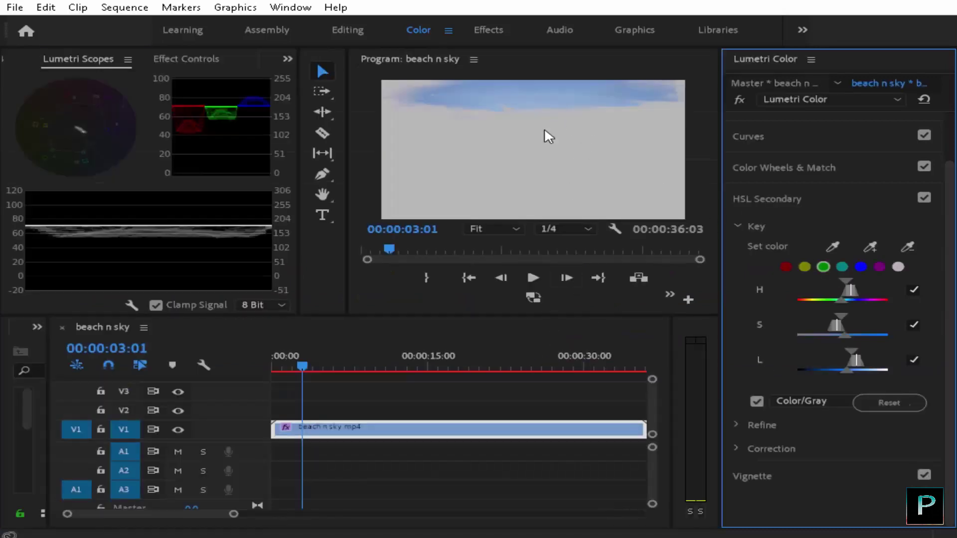
left_click(757, 402)
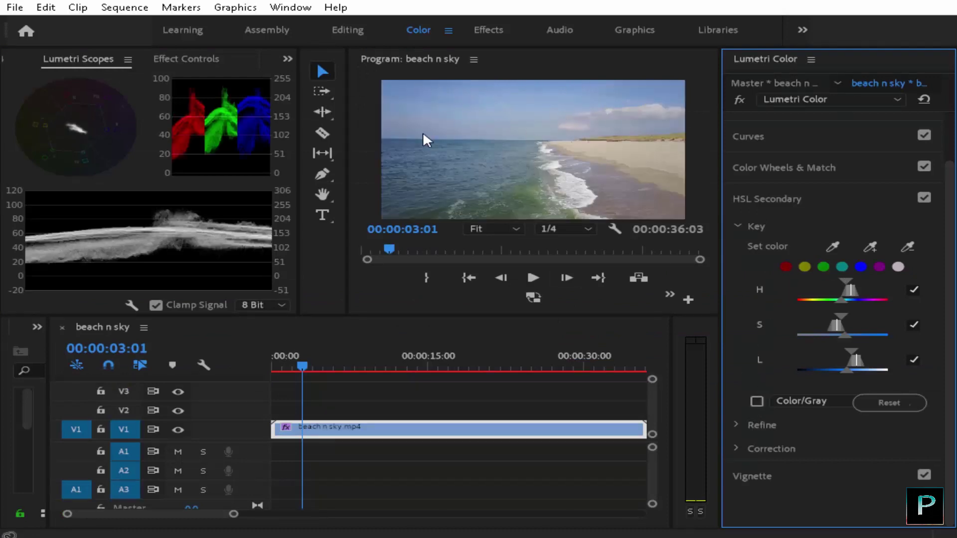
left_click(756, 402)
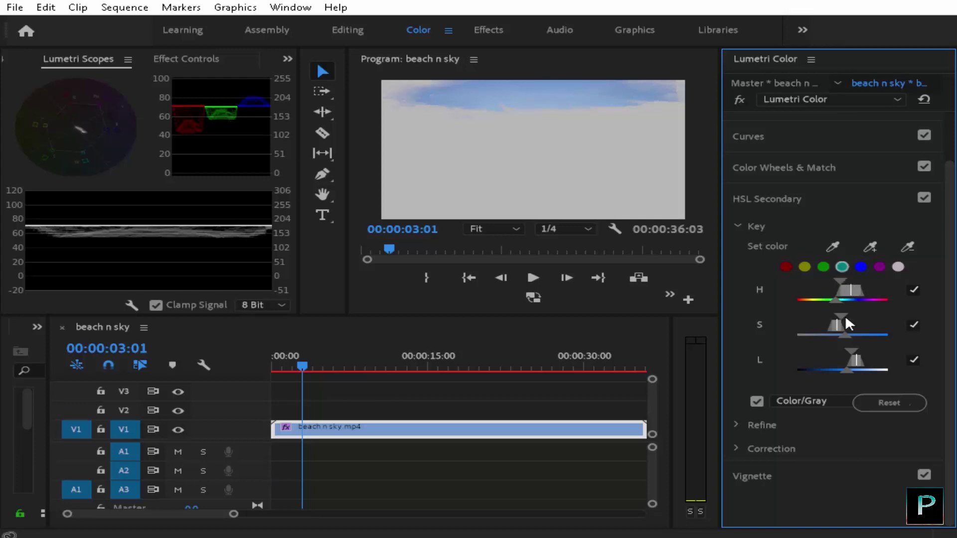
Step: Widen the key's saturation and luminance ranges so the mask takes in the whole sky down to the horizon
left_click_drag(845, 319, 847, 328)
left_click_drag(847, 314, 857, 313)
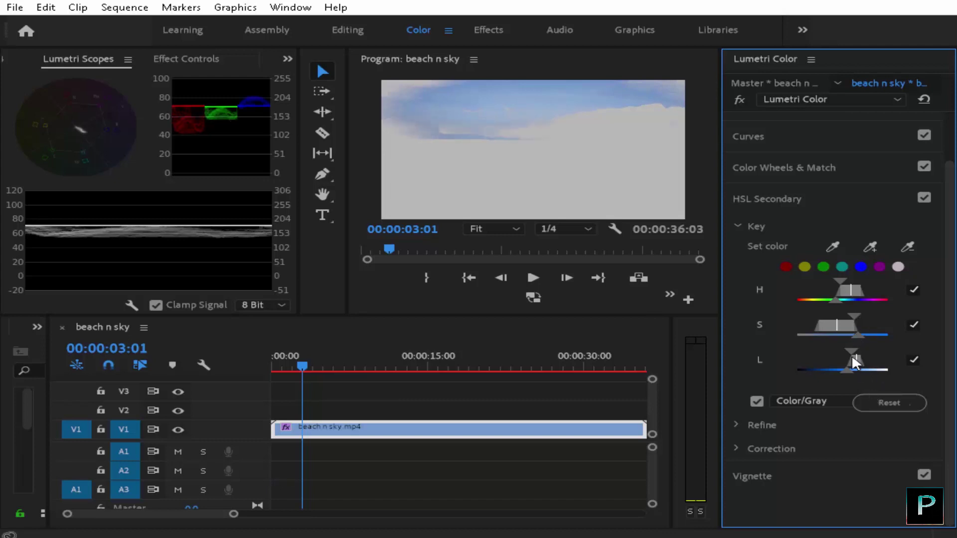
left_click_drag(848, 348, 837, 344)
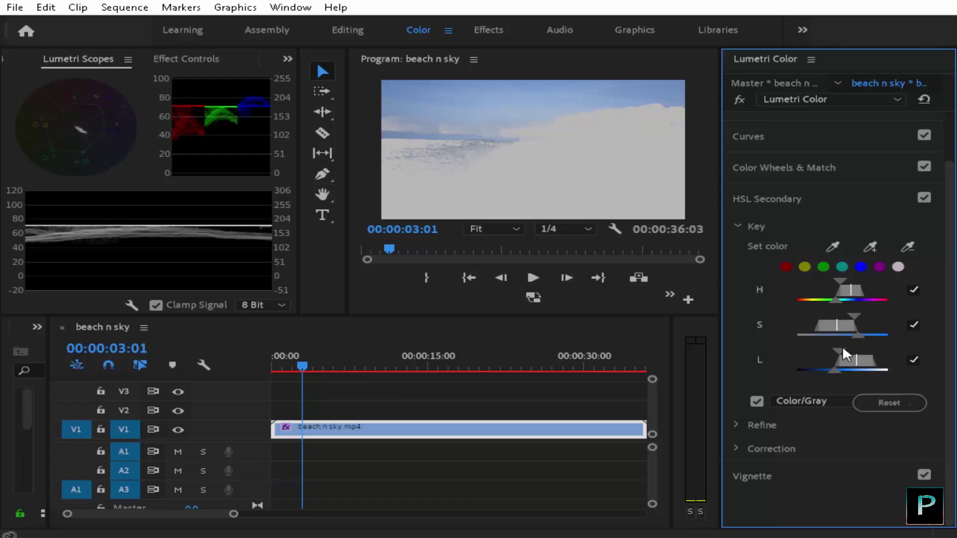
left_click_drag(836, 347, 840, 346)
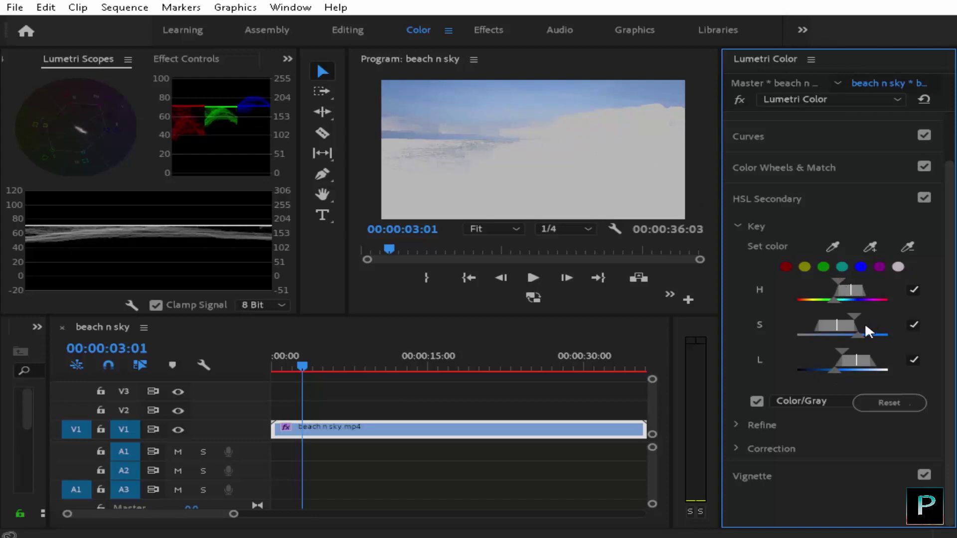
left_click_drag(857, 318, 865, 331)
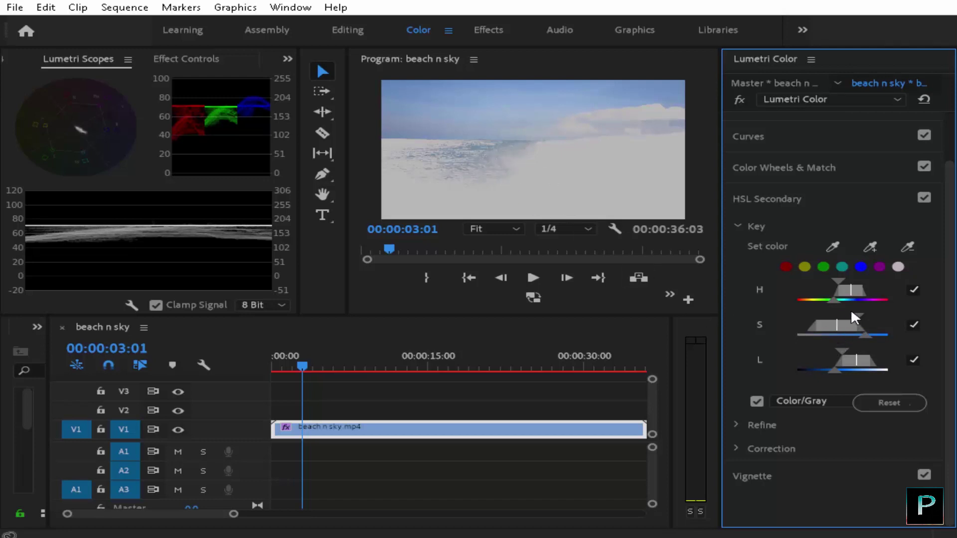
left_click_drag(855, 312, 852, 312)
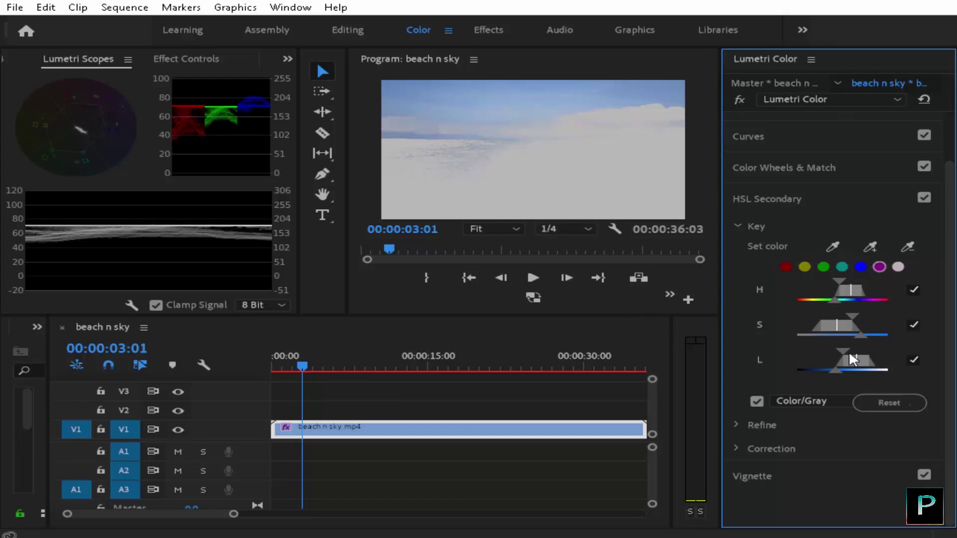
Step: Fine-tune the key's luminance core range and the soft edges of L, S and H, and compare with HSL Secondary off and on
left_click_drag(842, 353, 845, 353)
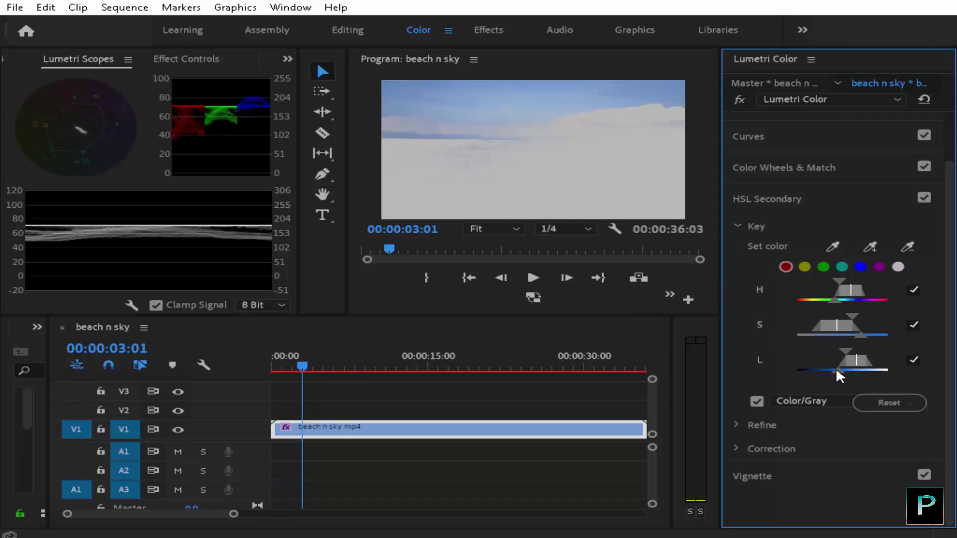
left_click_drag(835, 366, 832, 366)
left_click_drag(859, 336, 861, 336)
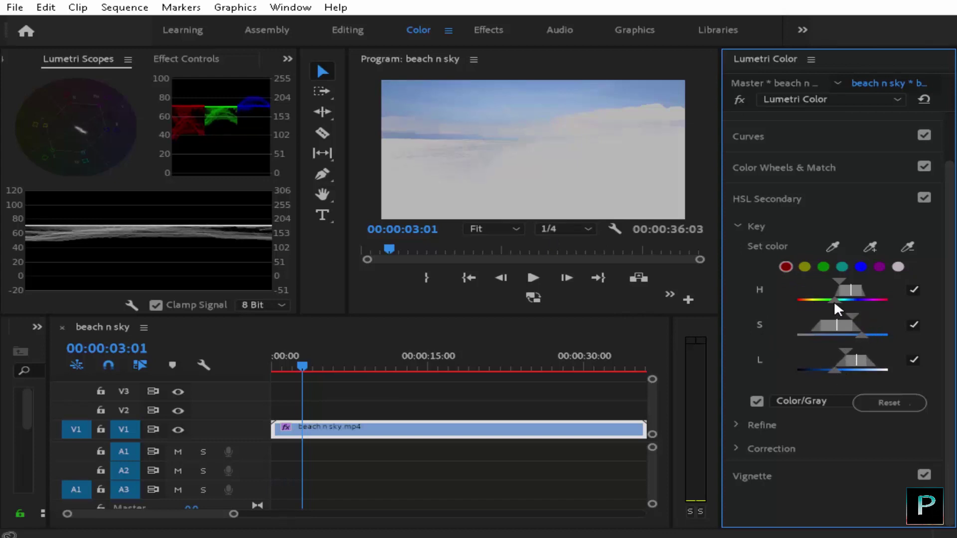
left_click_drag(829, 300, 827, 300)
left_click(923, 198)
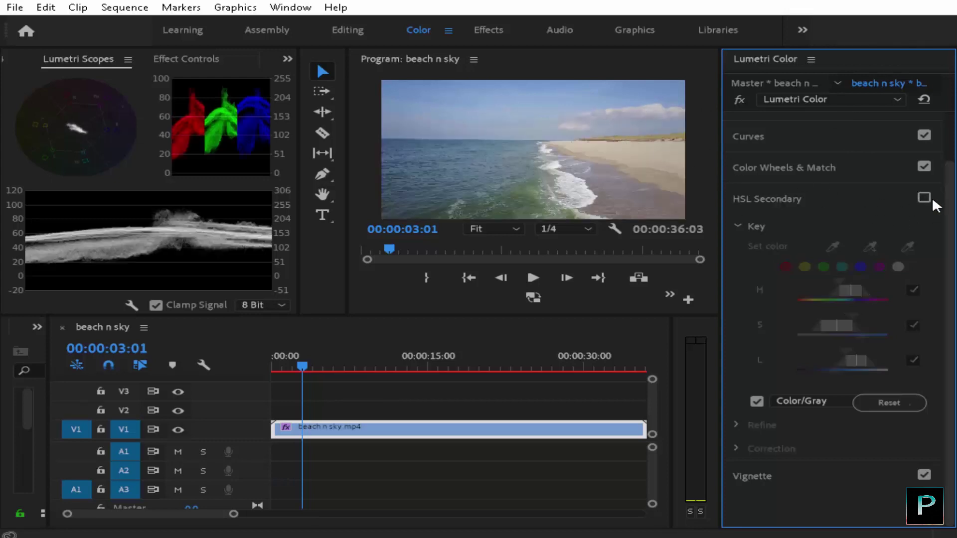
key("ctrl+z")
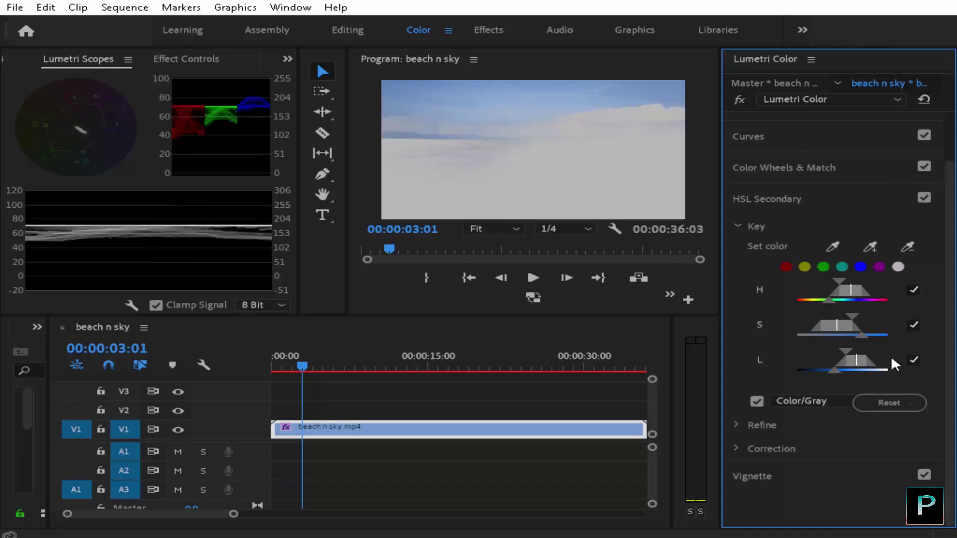
Step: Refine the sky key with Denoise 27.5 and Blur 7.1, and turn off the Color/Gray mask preview
left_click(736, 425)
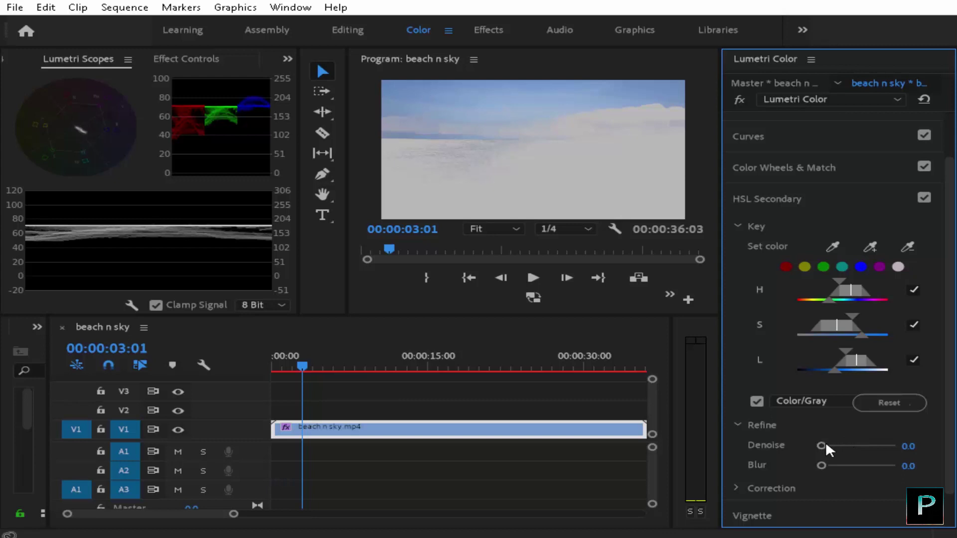
left_click_drag(818, 445, 841, 443)
left_click_drag(836, 464, 854, 464)
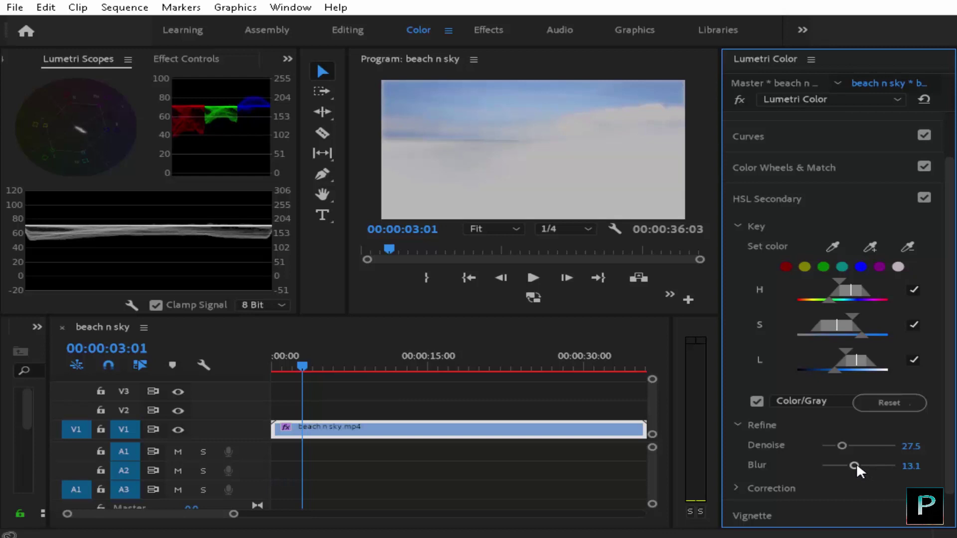
left_click_drag(854, 464, 839, 465)
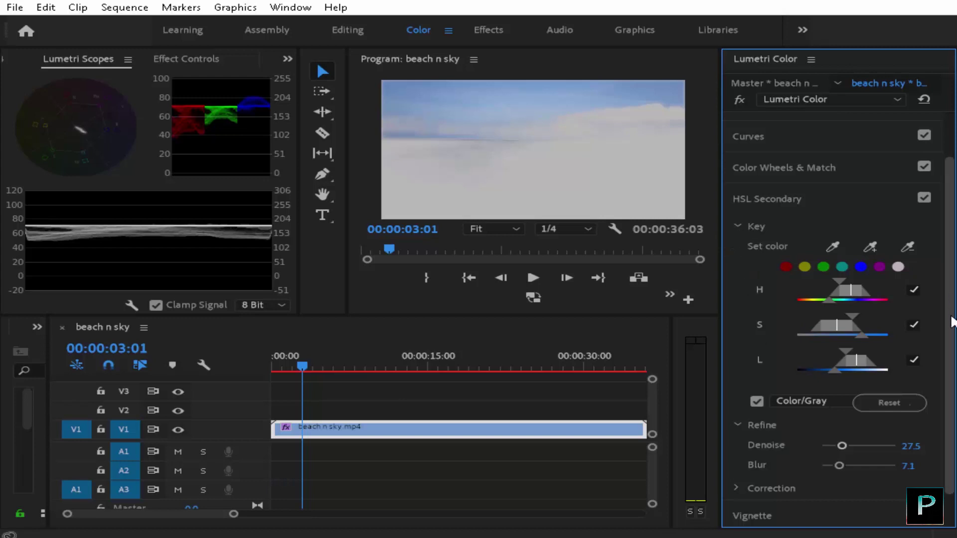
scroll(949, 319, "down", 1)
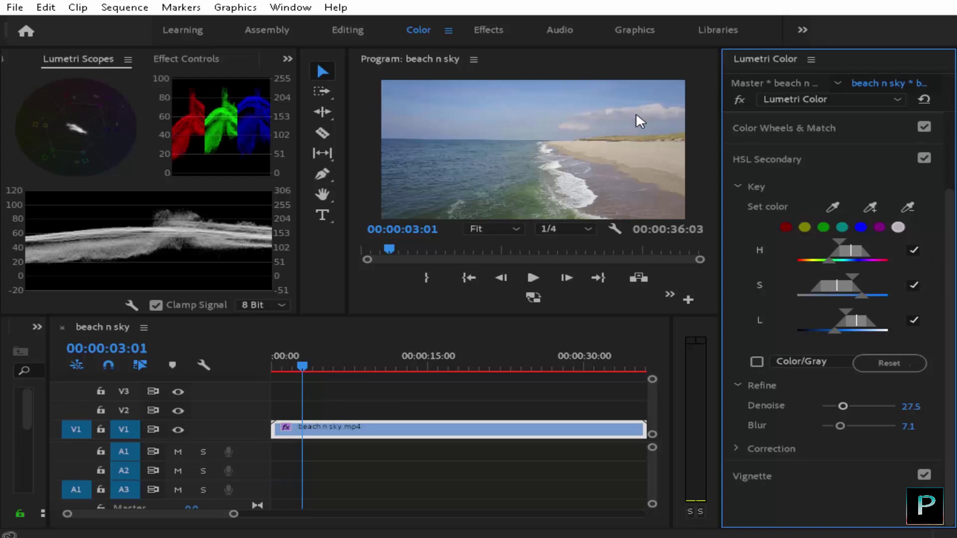
Step: Collapse Key and Refine, expand the HSL Secondary Correction controls, and compare their three-way and single color wheel views
left_click(737, 187)
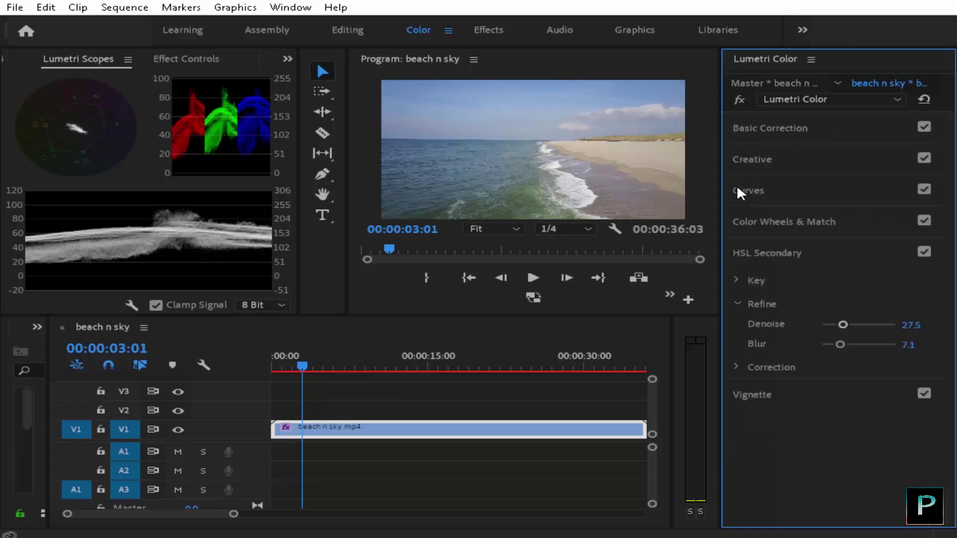
left_click(737, 305)
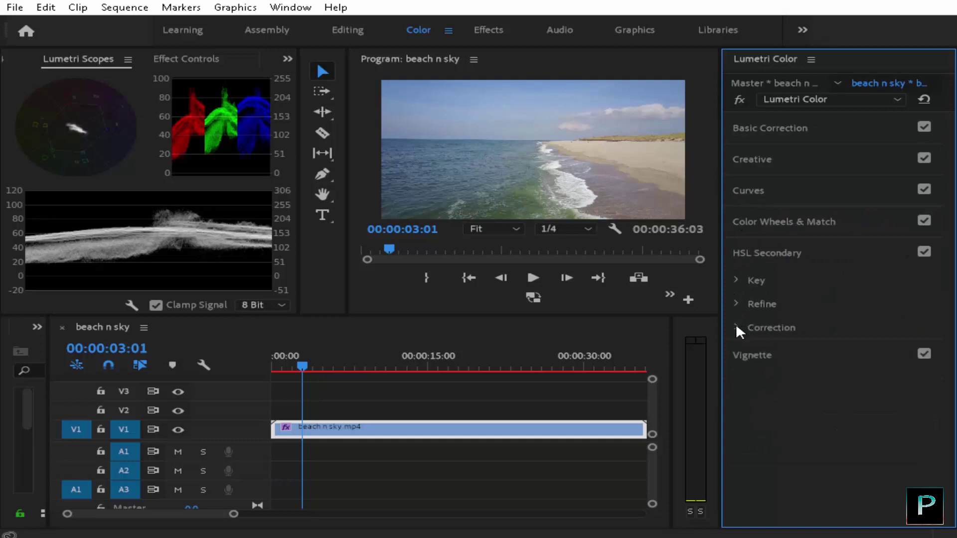
left_click(736, 328)
scroll(944, 329, "down", 4)
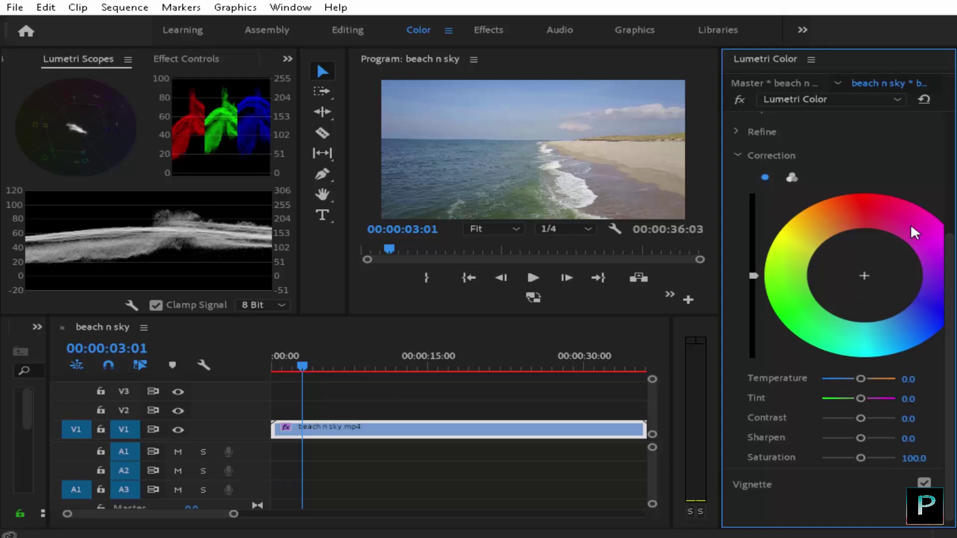
left_click(791, 178)
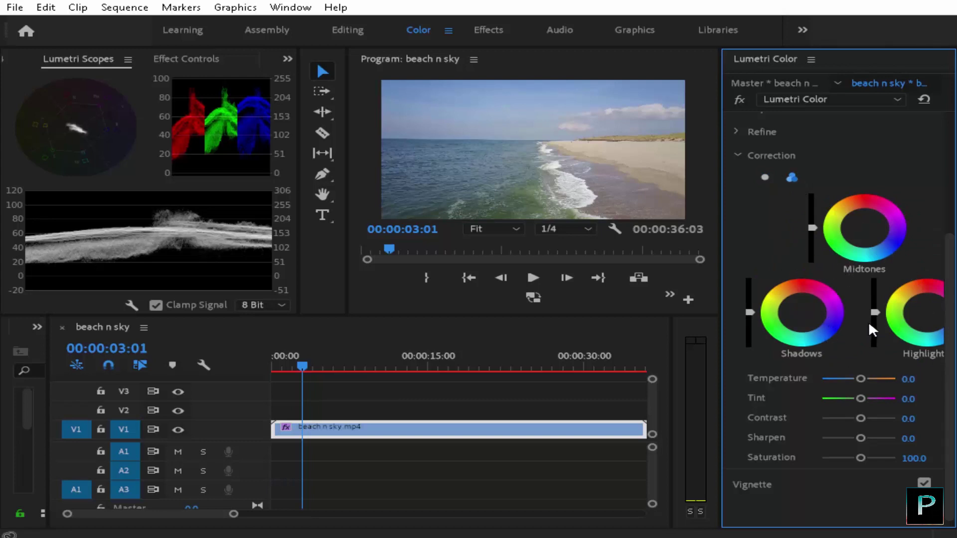
left_click(765, 178)
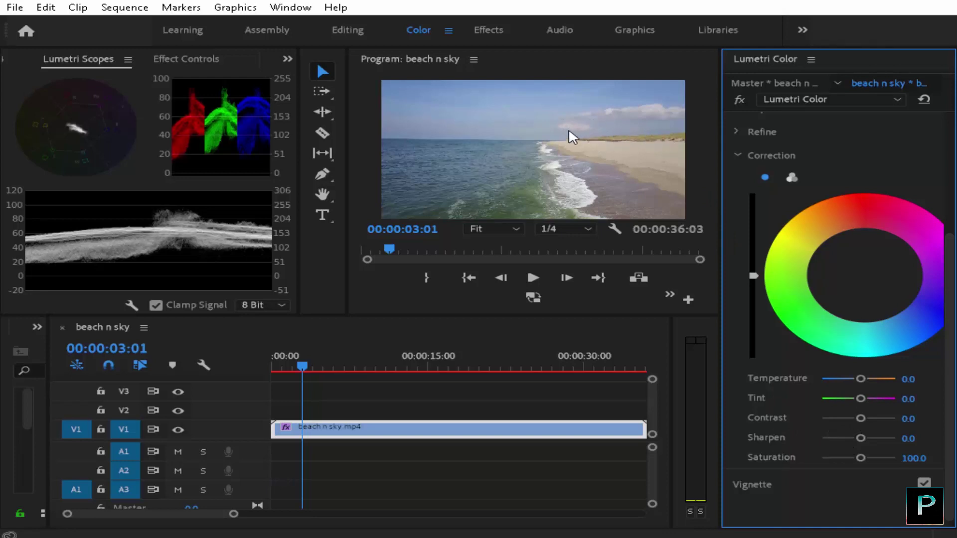
left_click(792, 178)
left_click(765, 178)
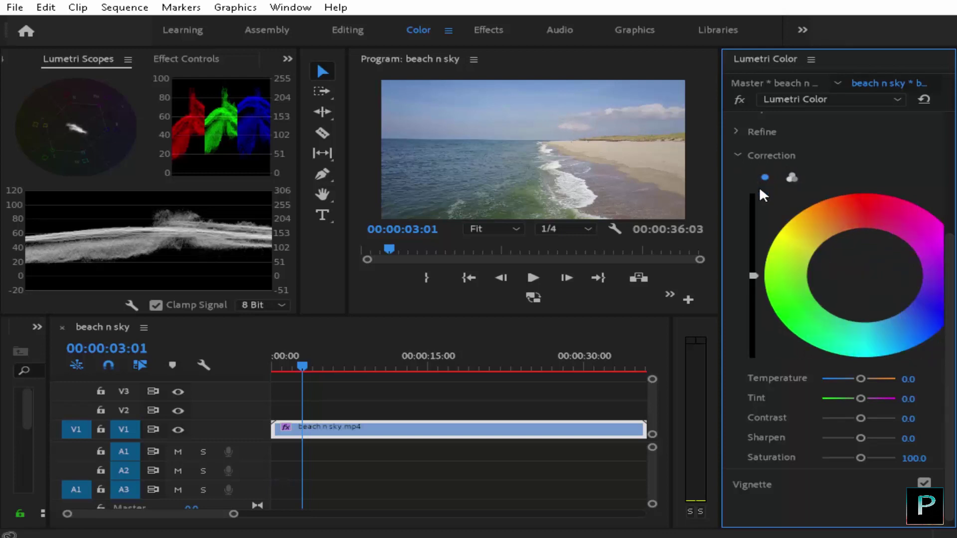
Step: Tint the keyed sky pink by shifting the single correction wheel toward red, and raise the wheel's luminance
left_click(862, 269)
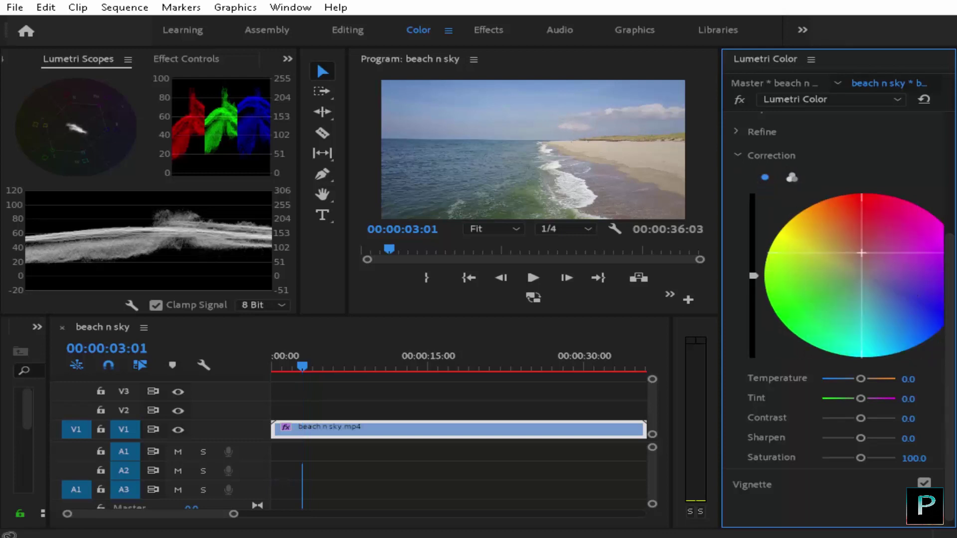
left_click_drag(861, 254, 862, 245)
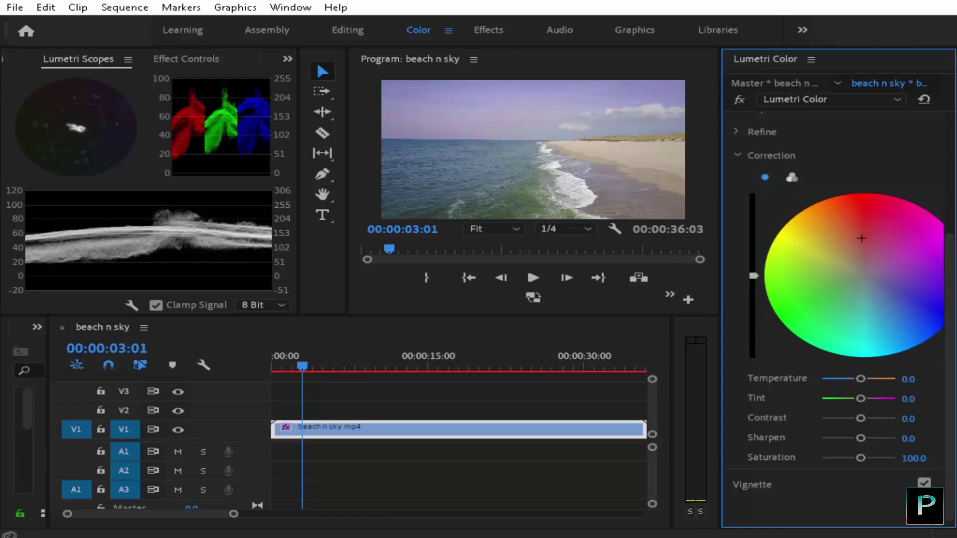
left_click_drag(862, 245, 861, 238)
left_click_drag(861, 238, 857, 228)
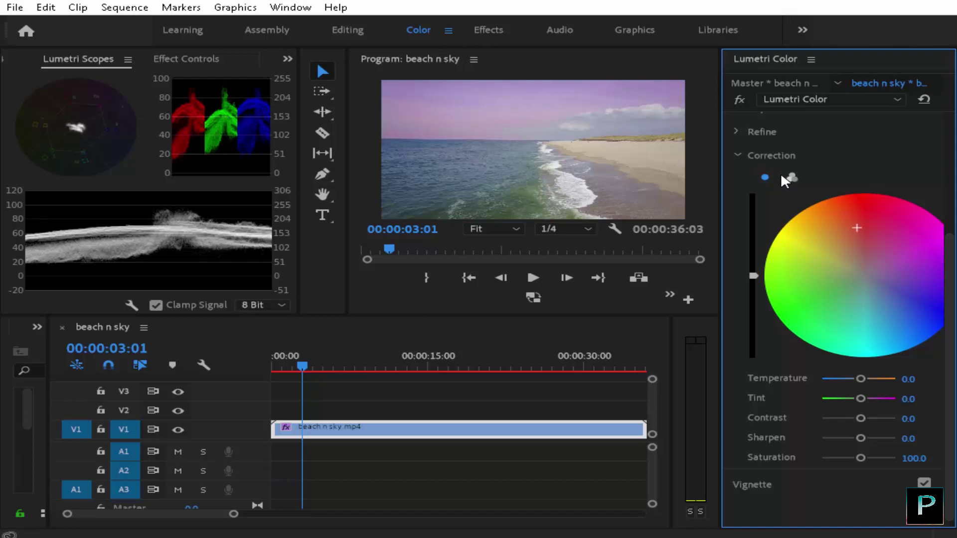
left_click(792, 178)
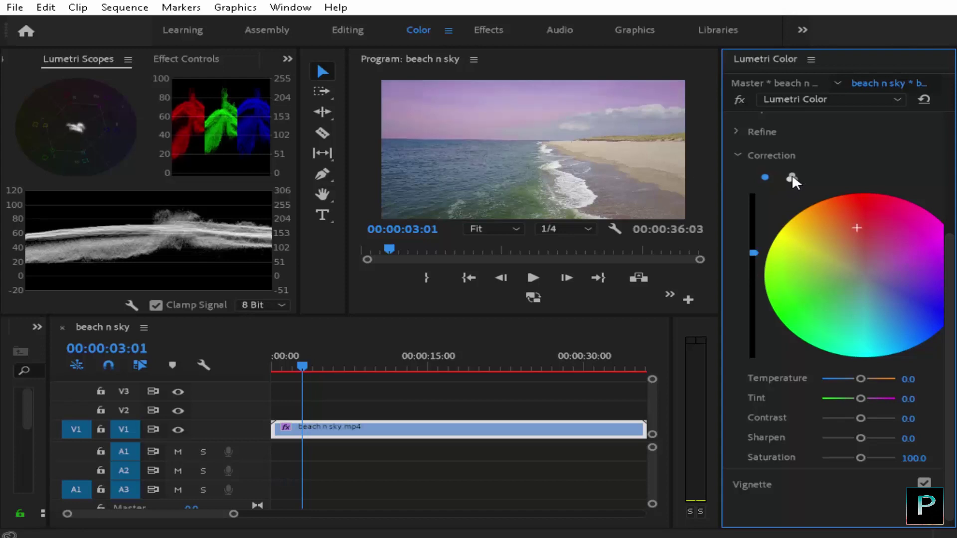
Step: Use the three-way correction wheels to shift Shadows and Highlights slightly toward red and raise their luminance a little
left_click(792, 177)
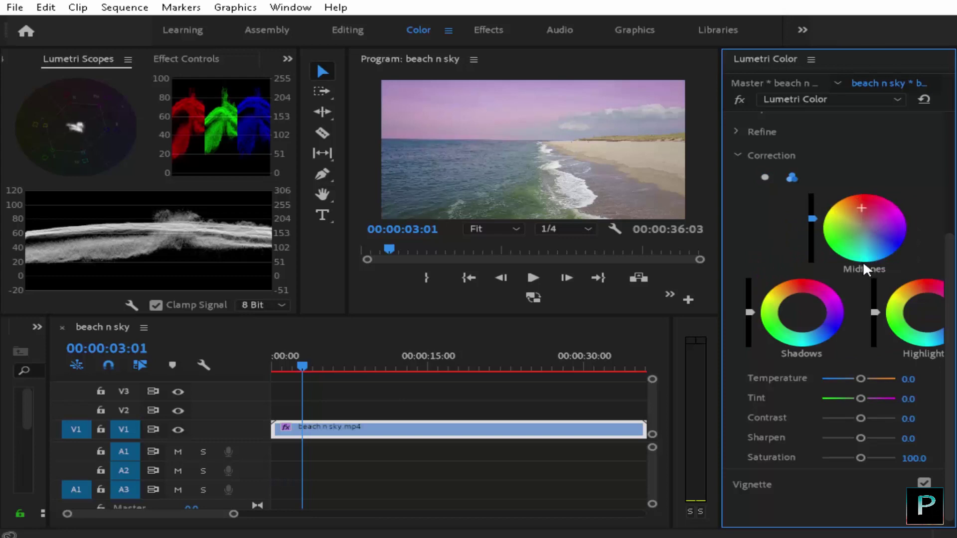
left_click(764, 178)
left_click(791, 177)
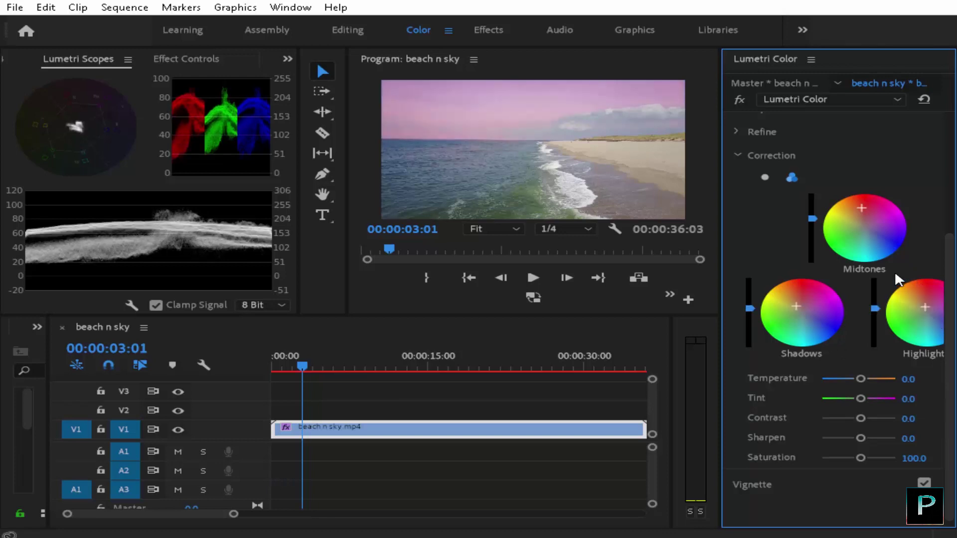
Step: Collapse the Correction controls and compare the sky with HSL Secondary off and on, leaving it enabled
left_click(739, 152)
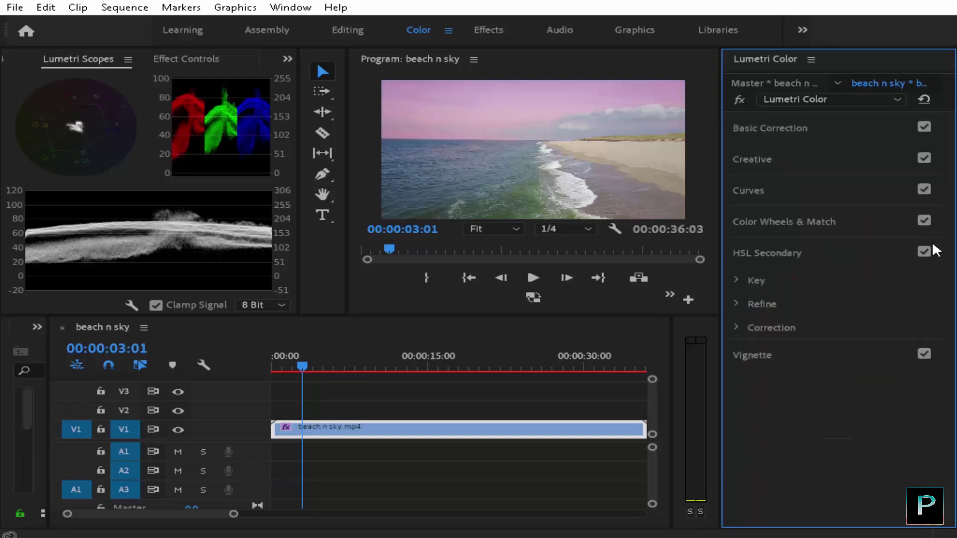
left_click(925, 252)
left_click(925, 252)
left_click(919, 250)
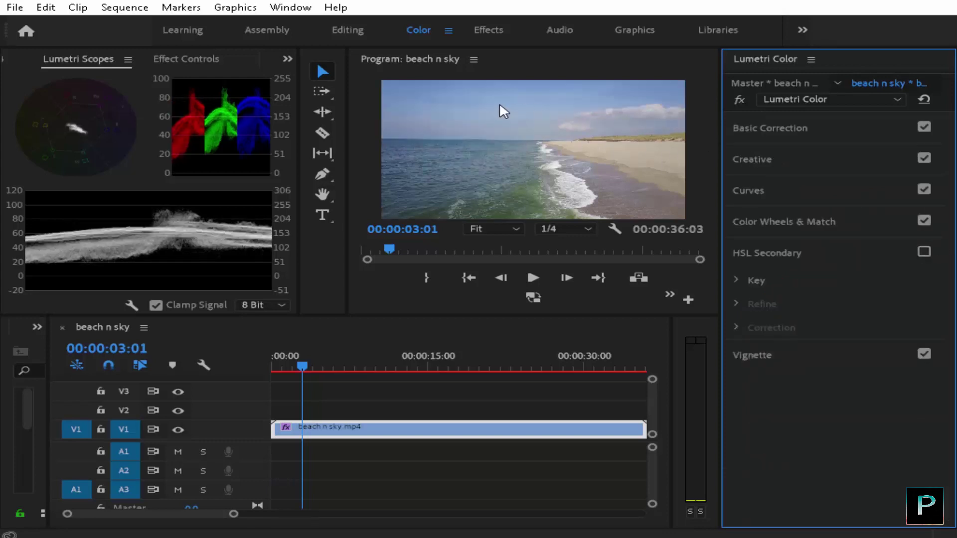
left_click(925, 250)
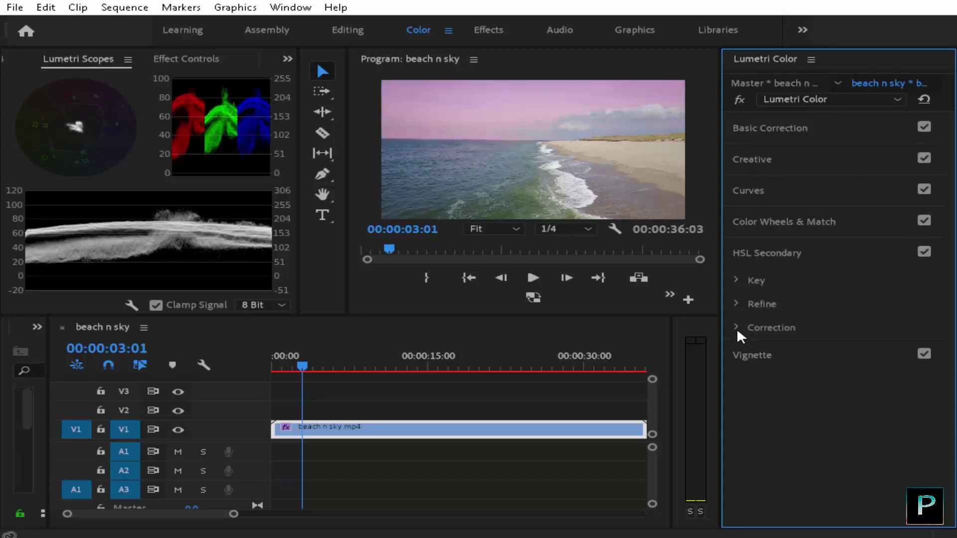
Step: Expand the HSL Secondary Correction controls and set the keyed sky's Temperature to 12.5 and Tint to 5.0
left_click(736, 328)
scroll(916, 405, "down", 3)
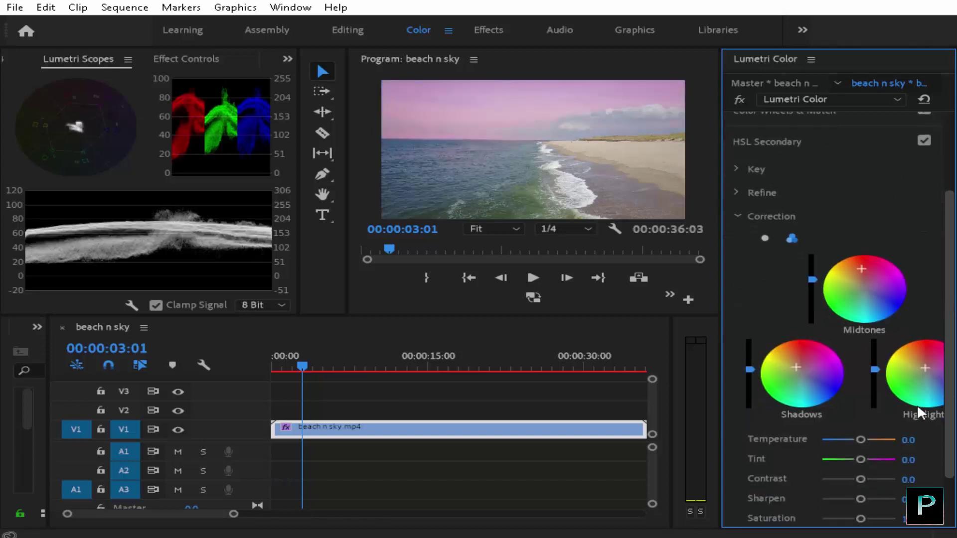
scroll(917, 405, "down", 2)
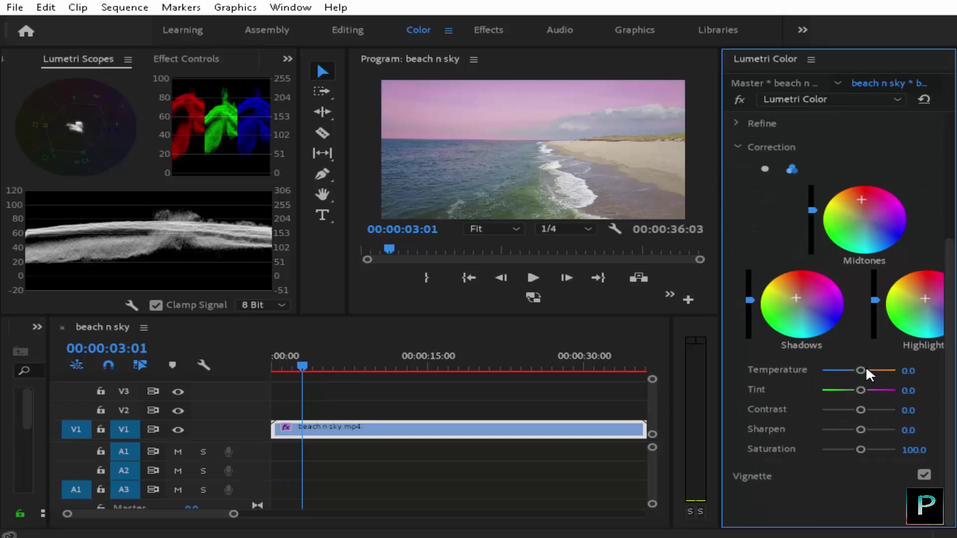
left_click_drag(859, 369, 862, 370)
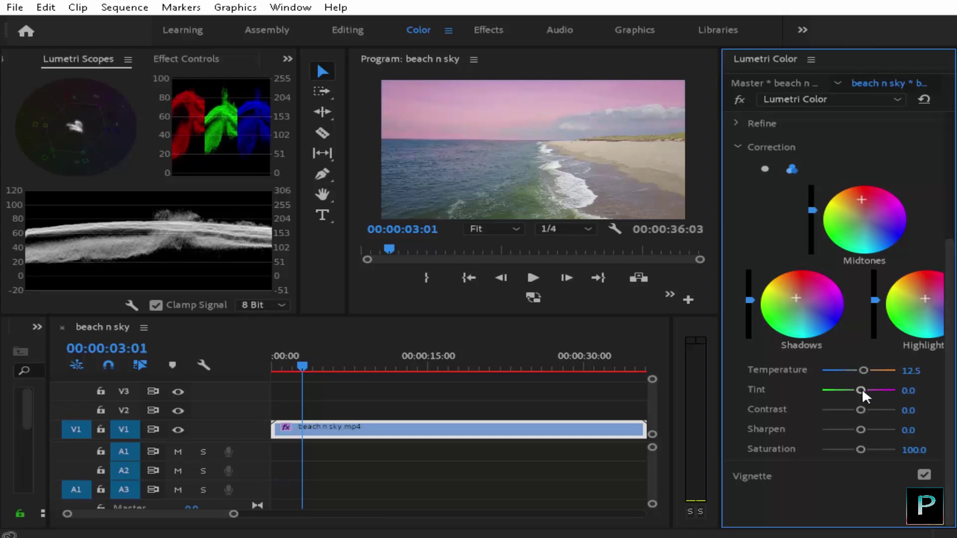
left_click_drag(861, 389, 859, 409)
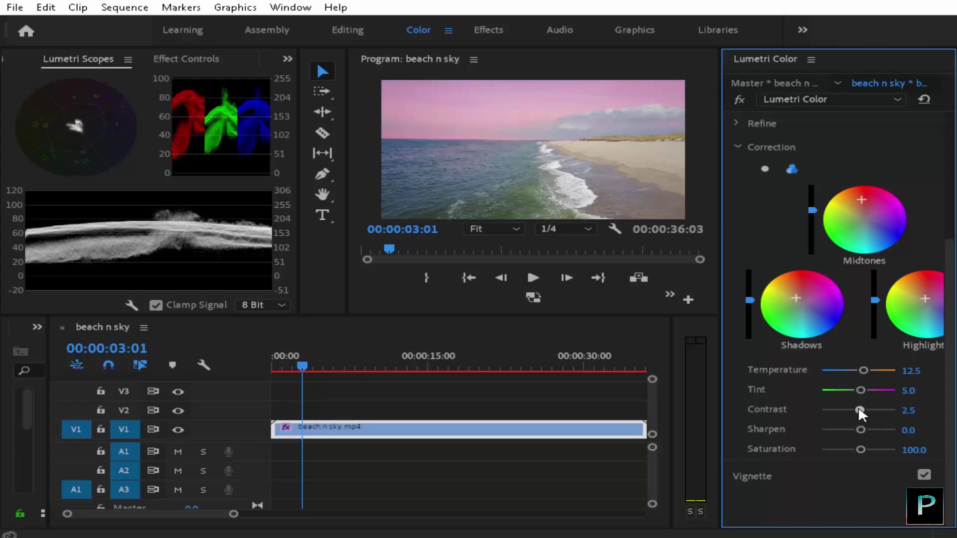
Step: Set the keyed sky's correction Contrast to 1.2, Sharpen to 10.0 and Saturation to 102.5
left_click(904, 410)
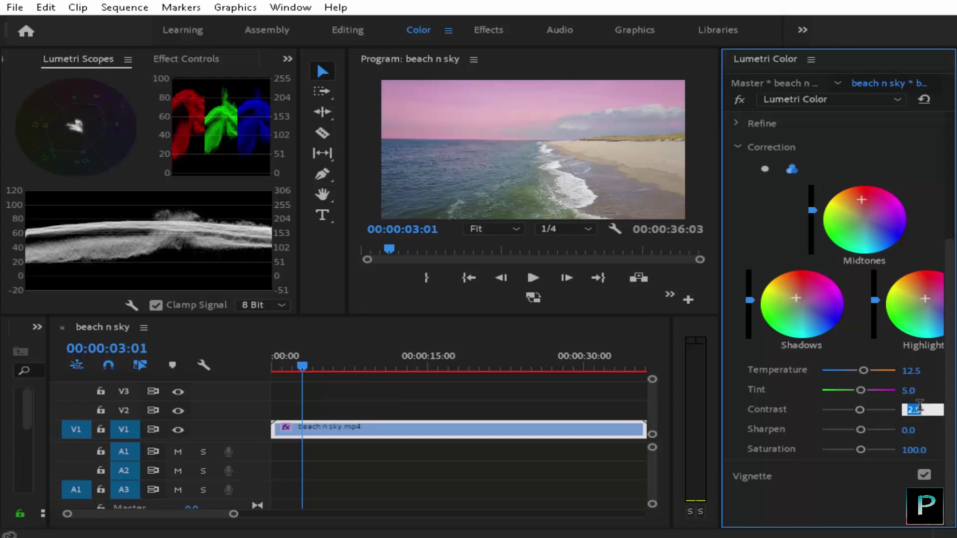
type("10")
key("Return")
left_click_drag(859, 428, 859, 446)
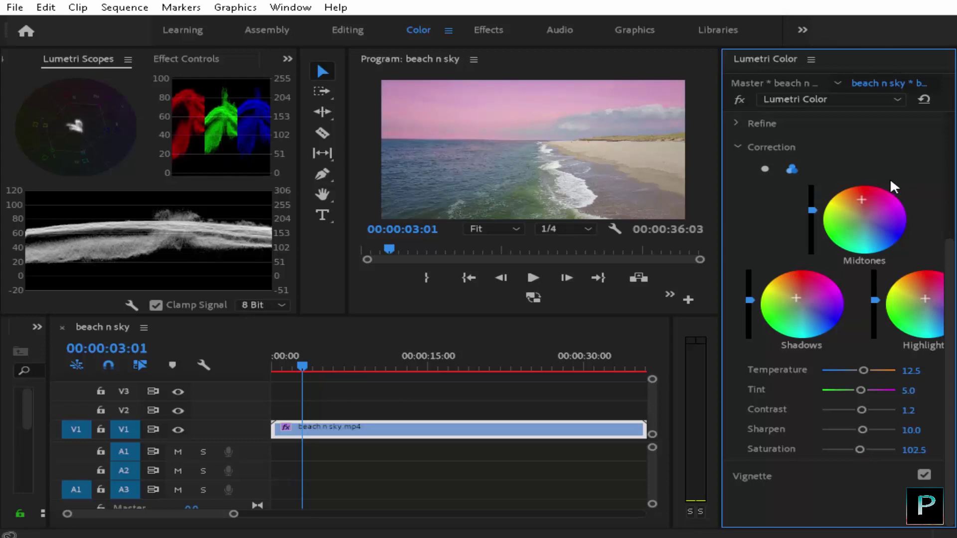
Step: Collapse HSL Secondary and compare the image with the section off and on, leaving it enabled
scroll(837, 299, "up", 5)
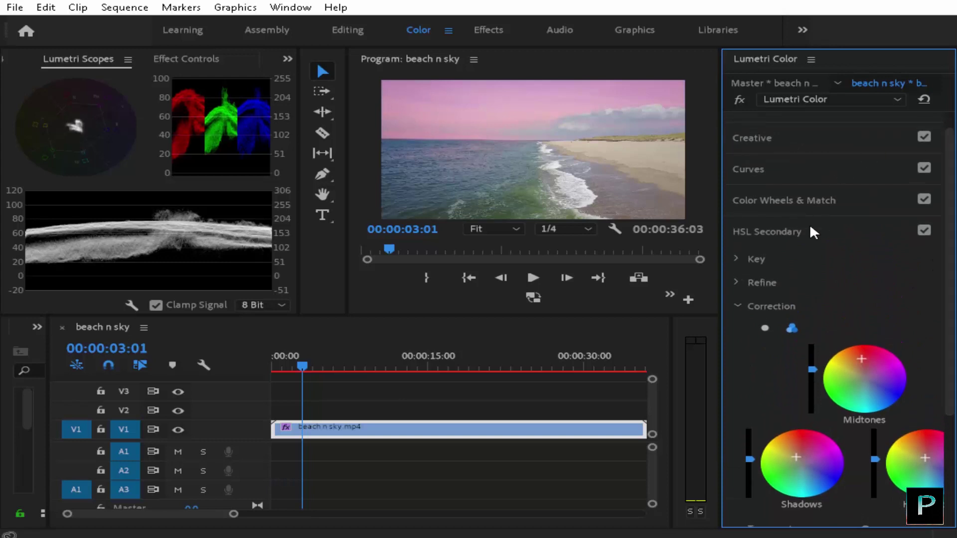
left_click(847, 222)
left_click(925, 247)
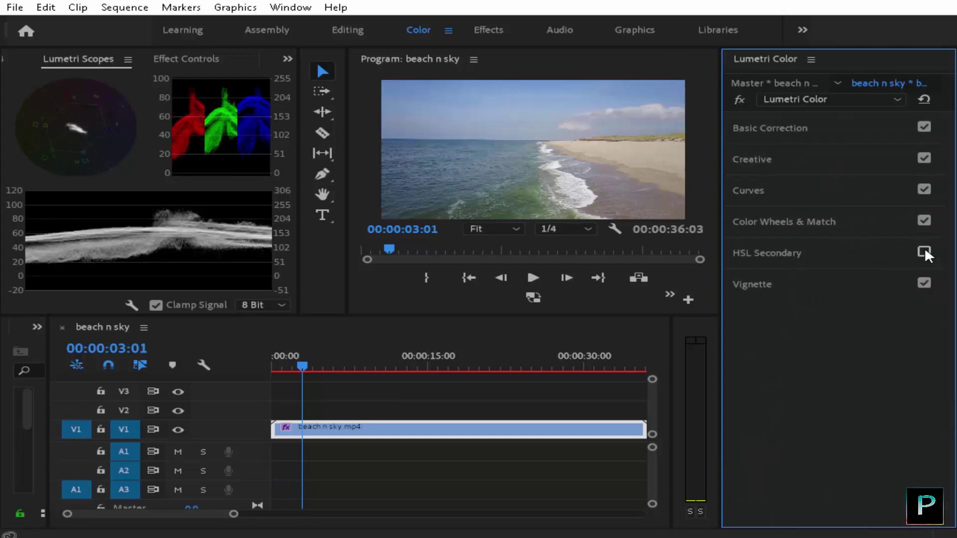
left_click(924, 248)
left_click(924, 247)
left_click(925, 247)
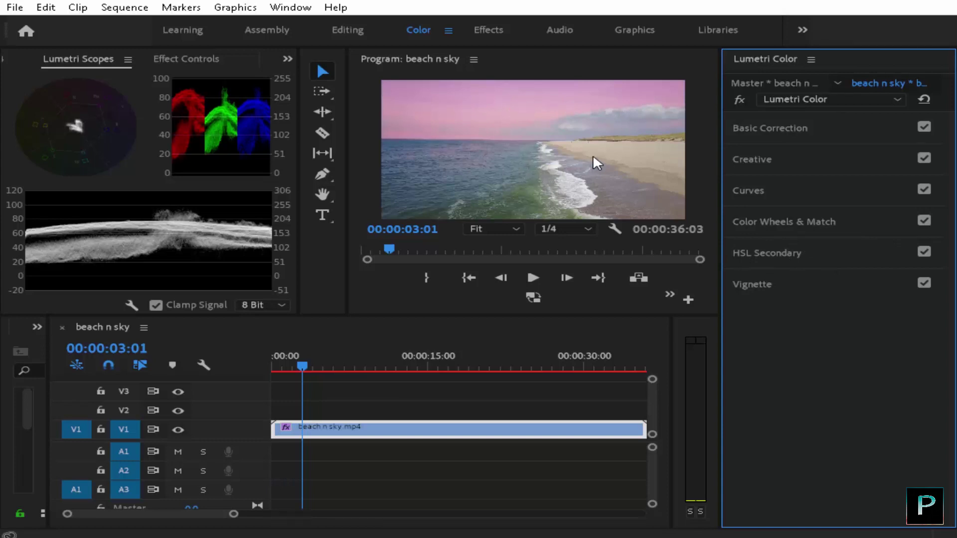
Step: Try warming the whole image with a Basic Correction Temperature of 17.5, and reset that value to its default
left_click(800, 128)
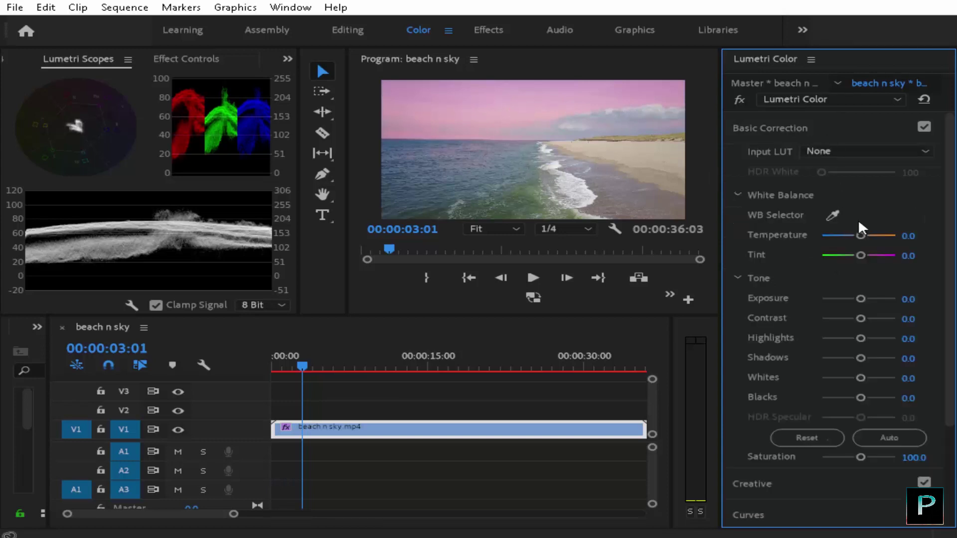
left_click_drag(861, 235, 865, 235)
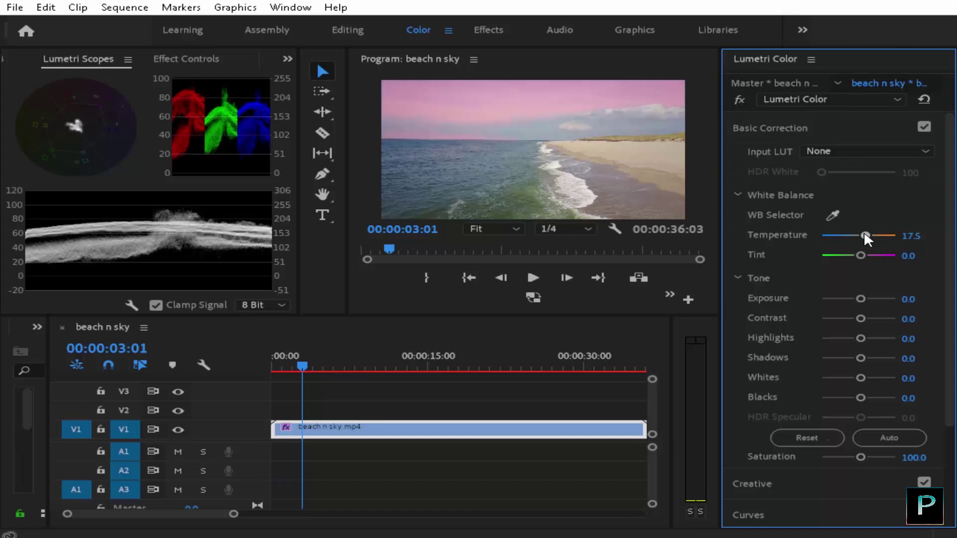
double_click(863, 233)
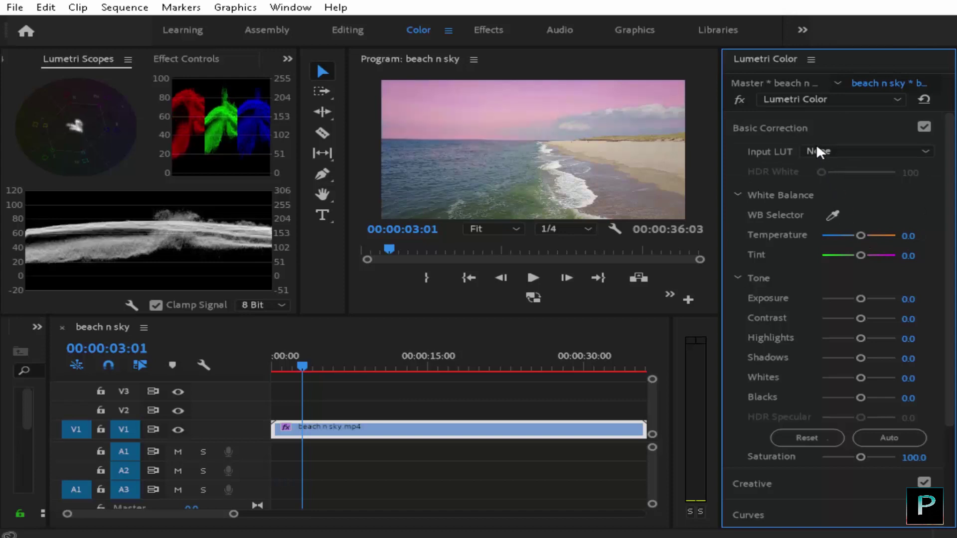
left_click(812, 130)
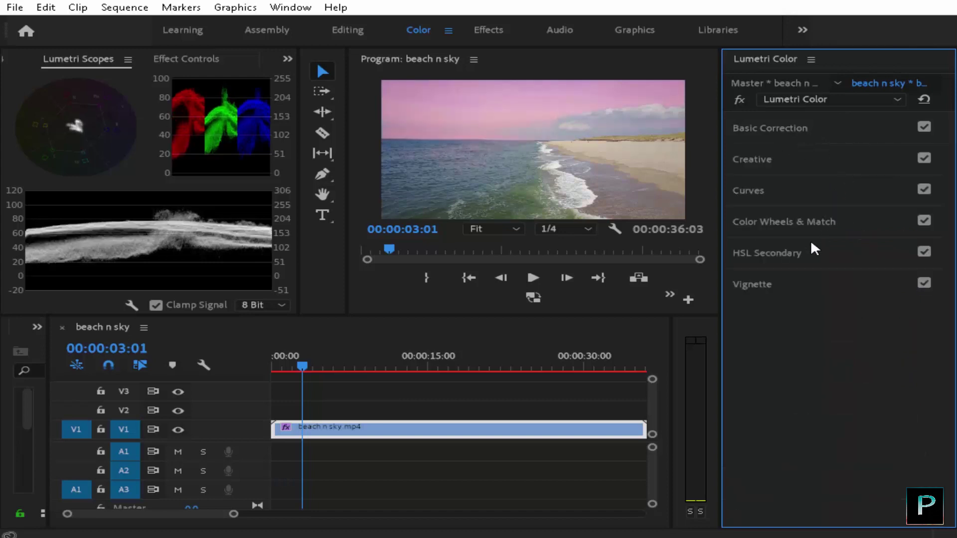
left_click(805, 253)
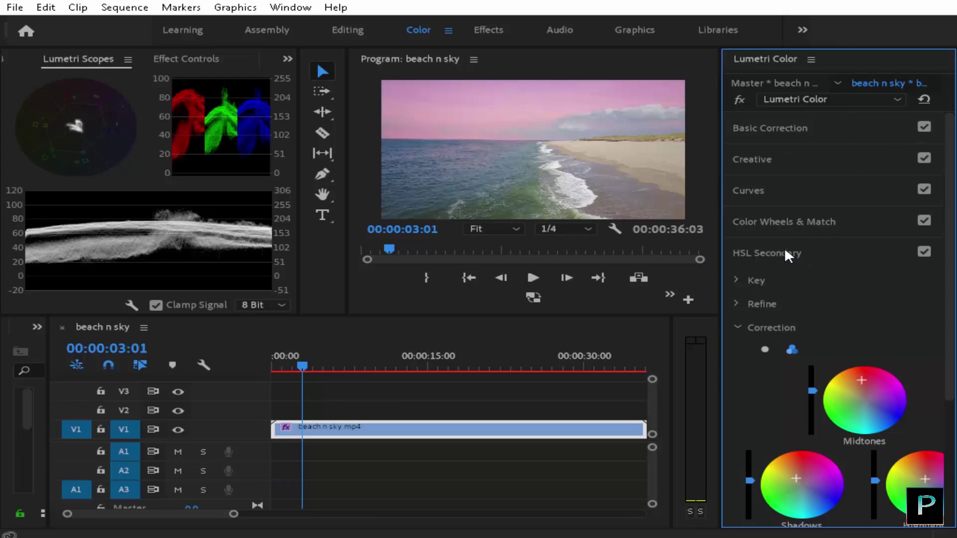
left_click(785, 252)
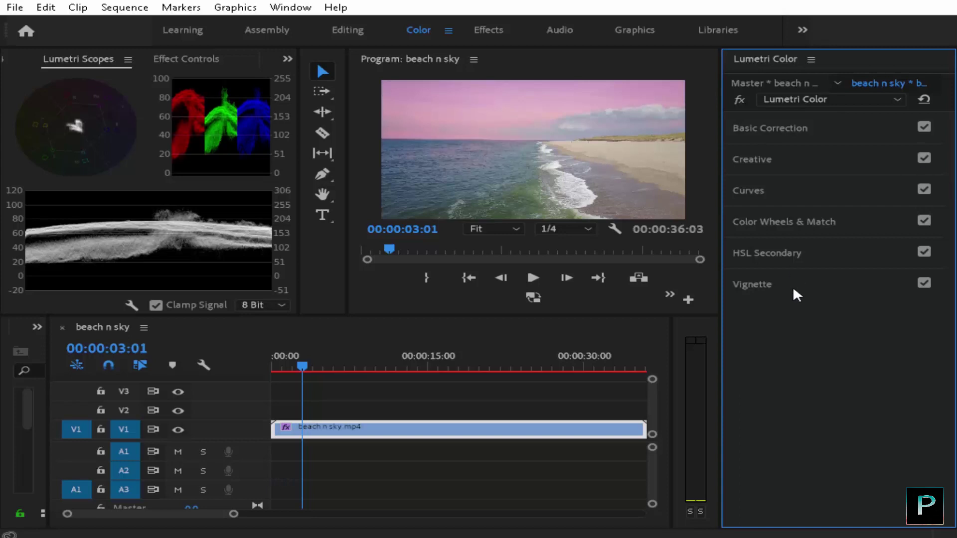
left_click(779, 262)
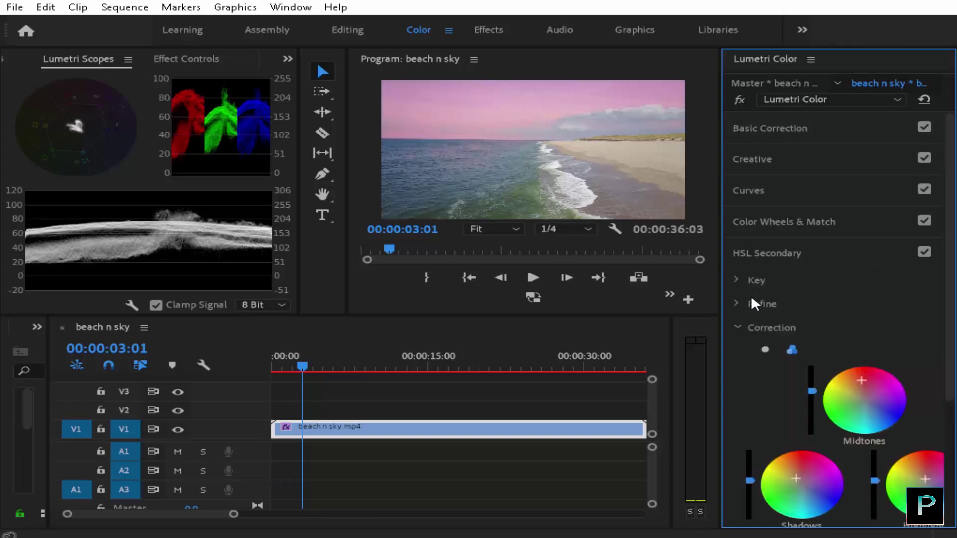
left_click(788, 254)
Step: Darken the frame's edges with a Vignette using Amount -1.8, Midpoint 51.3 and Feather 61.3, and collapse the section
left_click(792, 283)
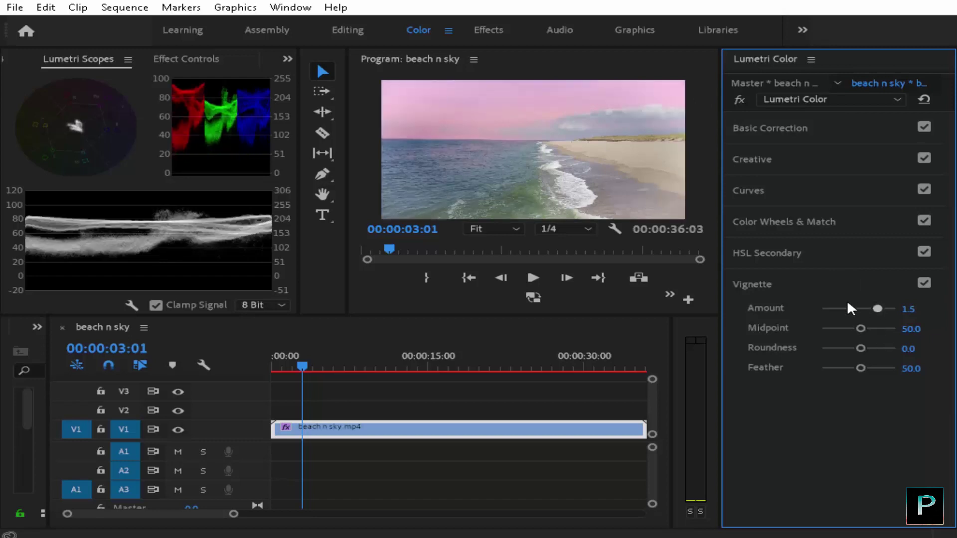
left_click_drag(847, 300, 828, 299)
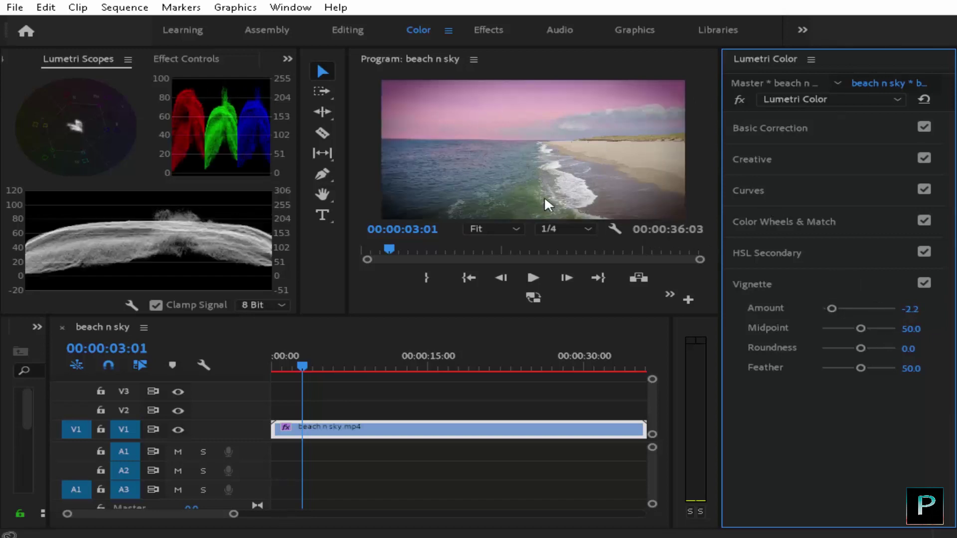
left_click_drag(831, 308, 860, 334)
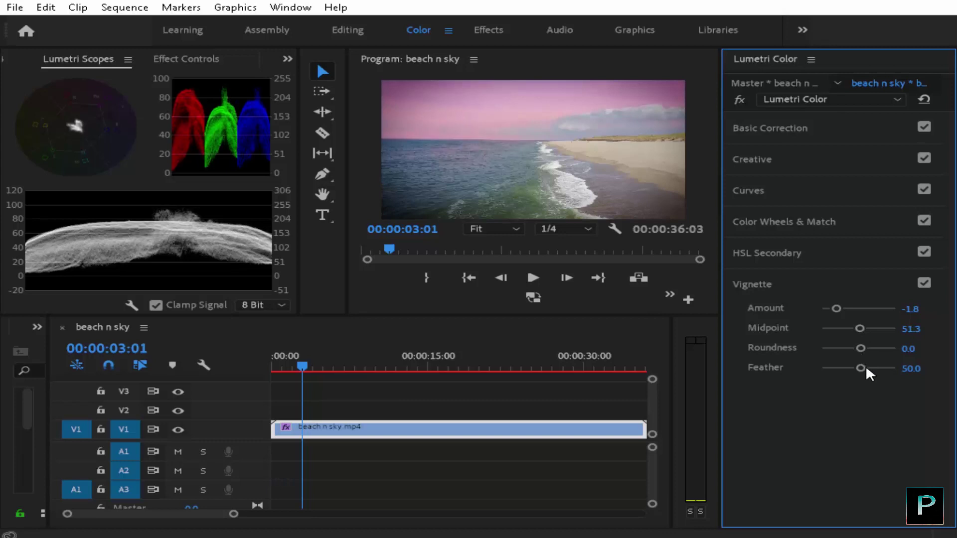
left_click_drag(866, 368, 860, 367)
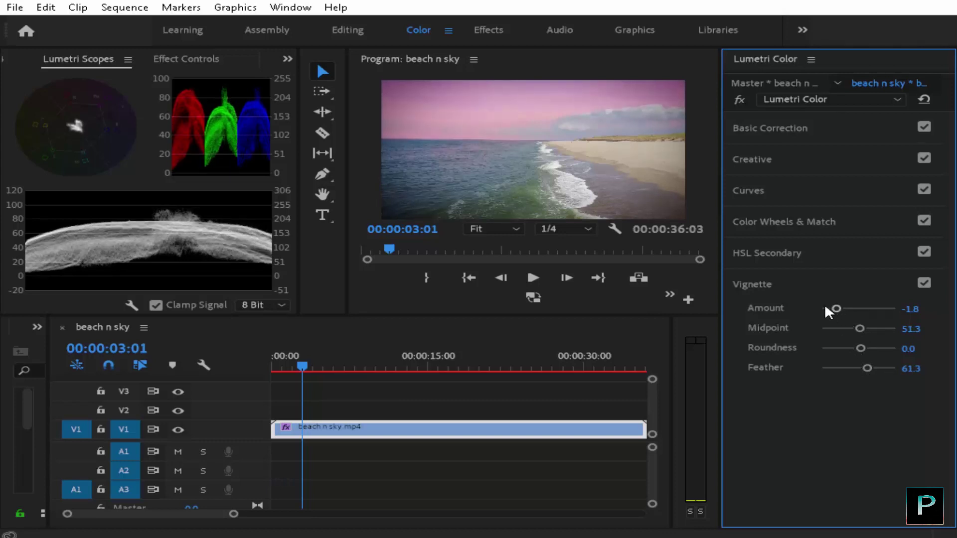
left_click(815, 279)
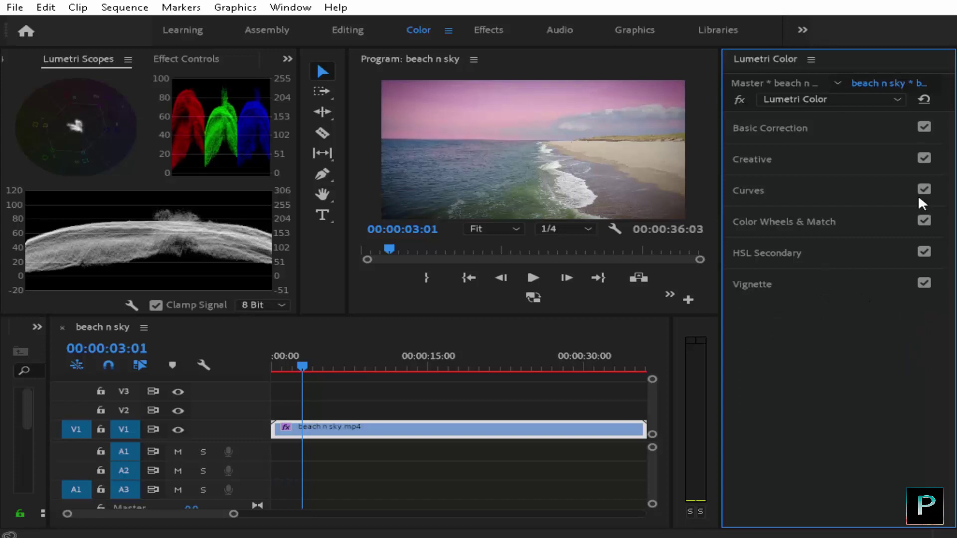
Step: Compare the shot with the entire Lumetri Color effect bypassed and enabled, leaving the effect on
left_click(742, 98)
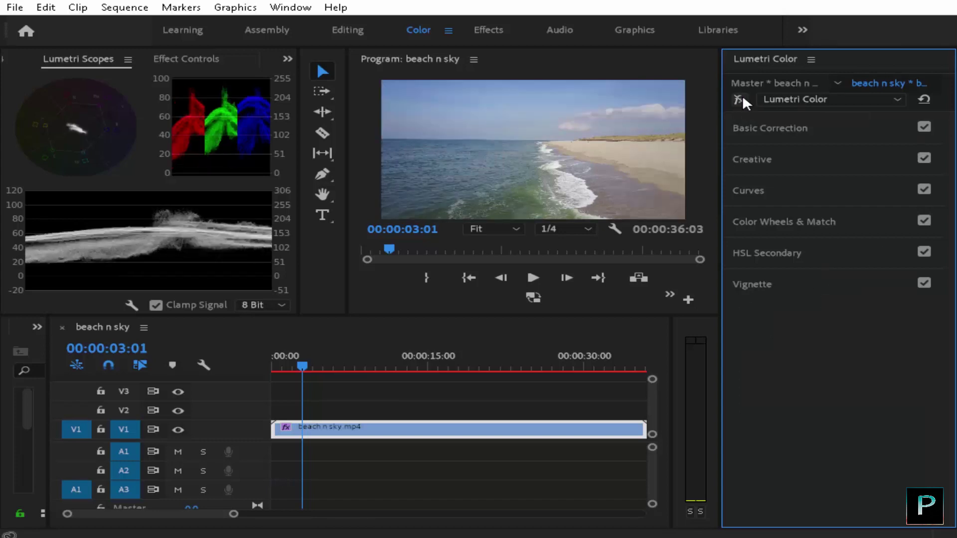
left_click(742, 98)
left_click(741, 99)
left_click(742, 99)
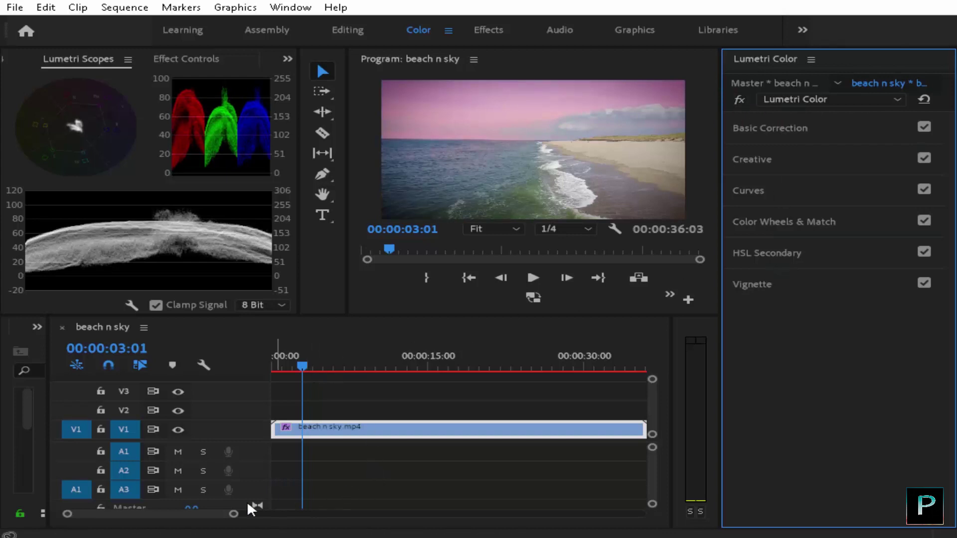
Step: Review the grade along the clip up to 00:00:32:03, and compare that frame with the Lumetri effect off and on
left_click_drag(234, 513, 288, 516)
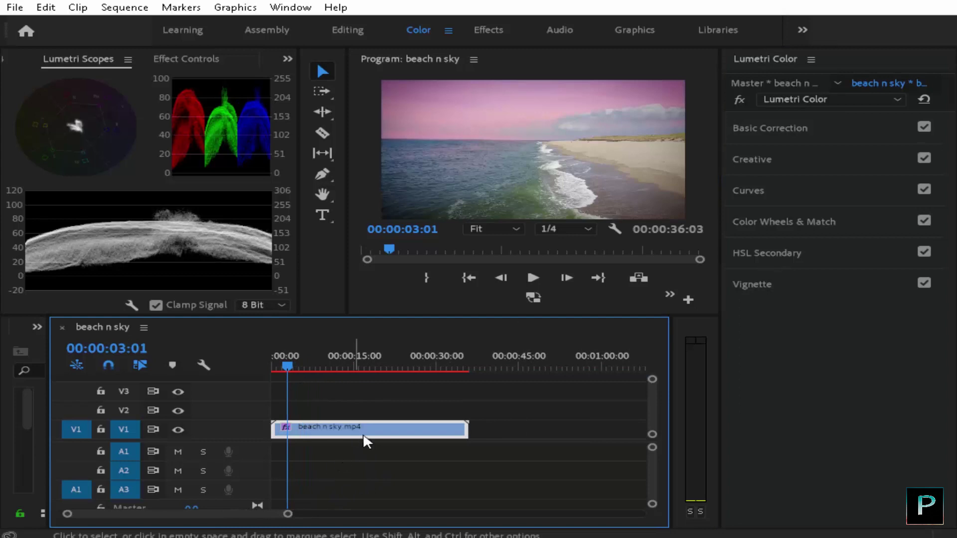
left_click_drag(295, 360, 412, 373)
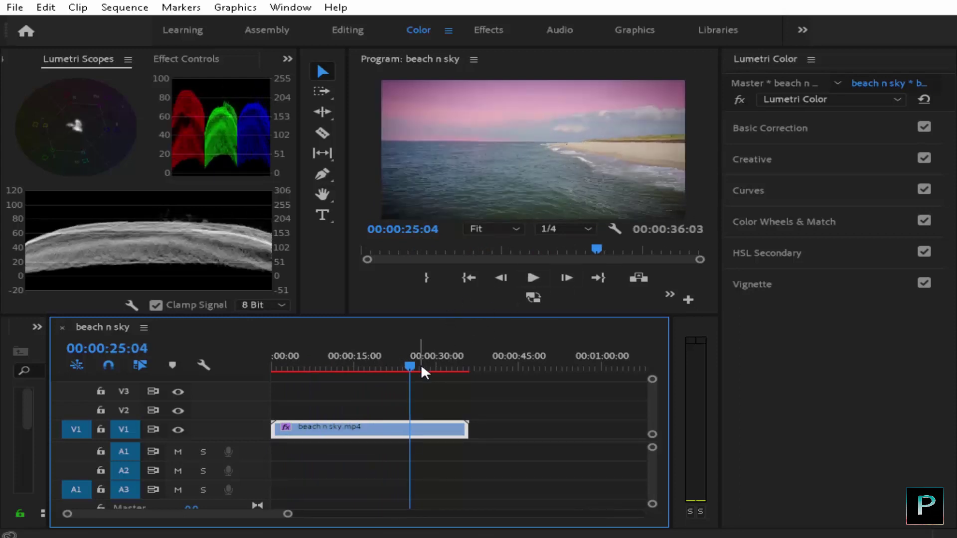
left_click_drag(417, 366, 447, 366)
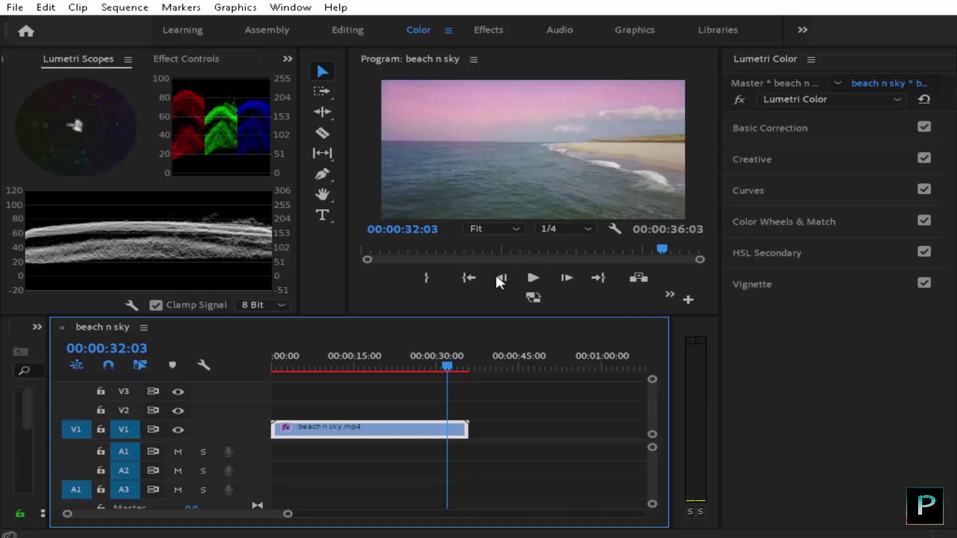
left_click(738, 97)
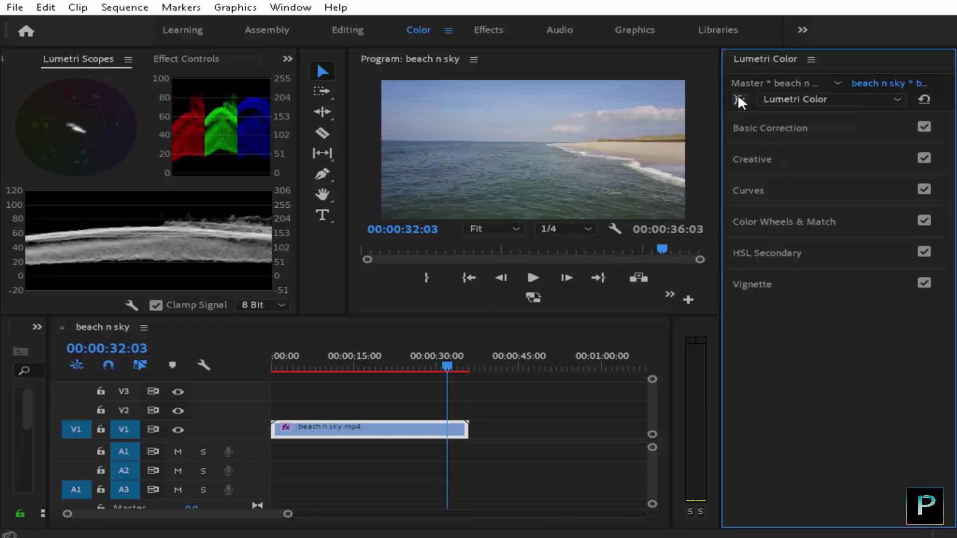
left_click(737, 97)
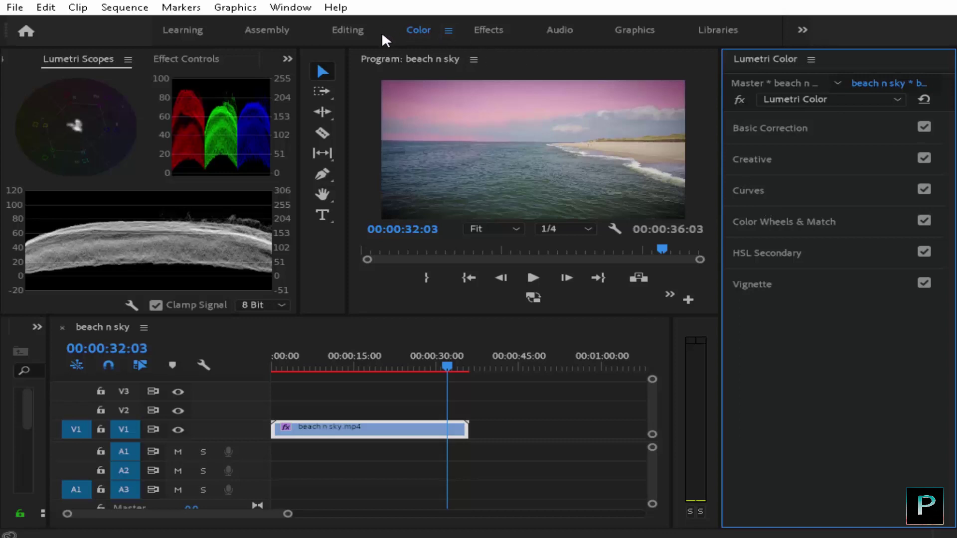
left_click(360, 29)
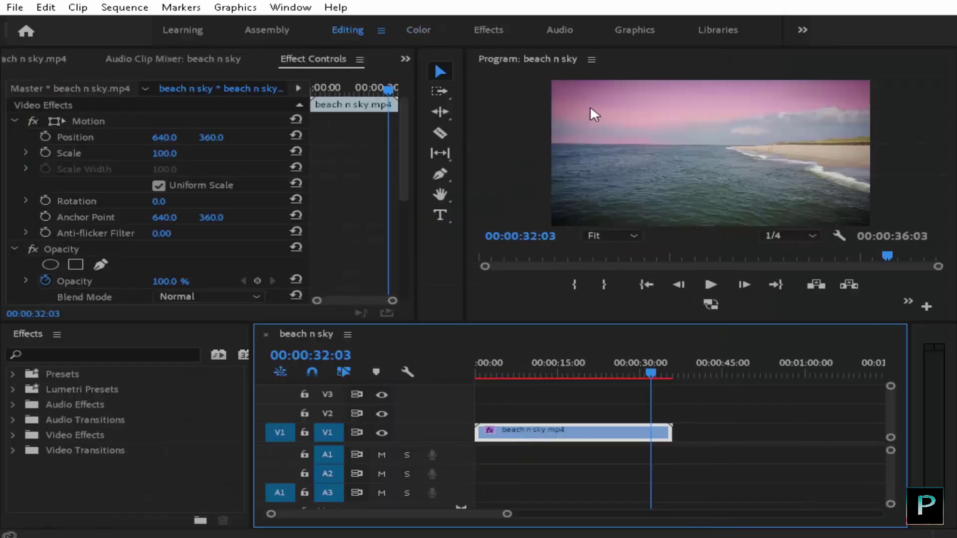
left_click(408, 29)
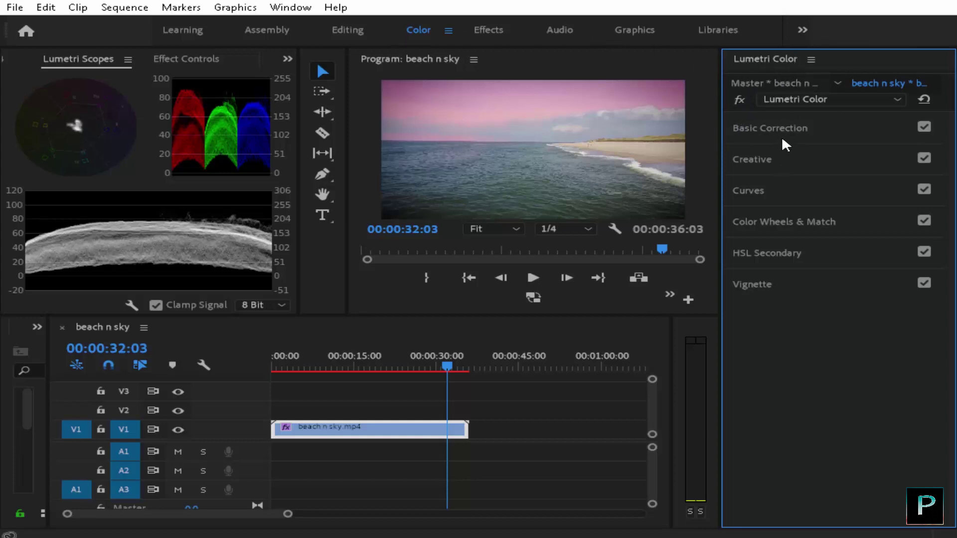
left_click(186, 101)
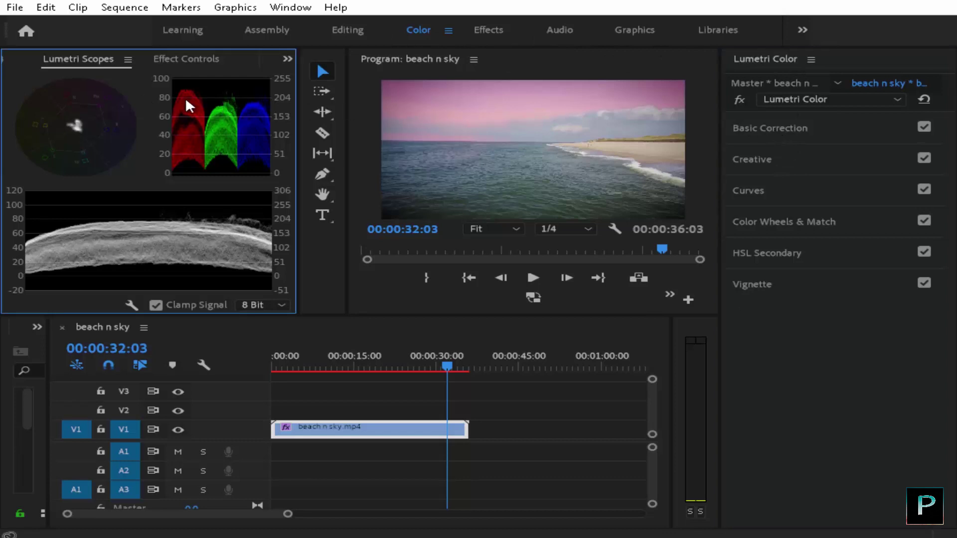
left_click(821, 335)
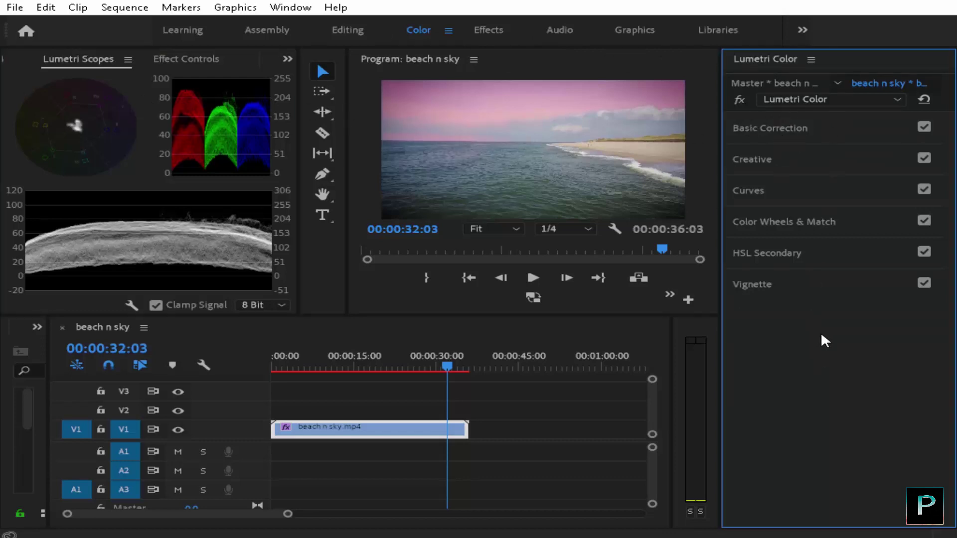